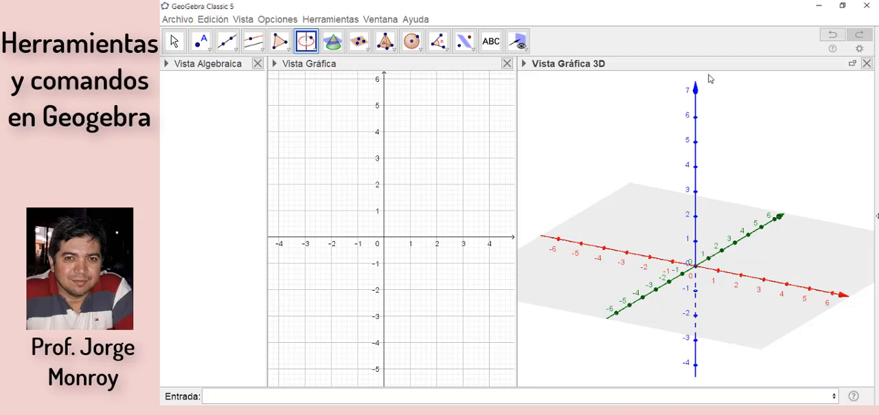
Step: Close the 3D graphics view, show it again beside the 2D graphics view, and make the 3D view active
left_click(867, 64)
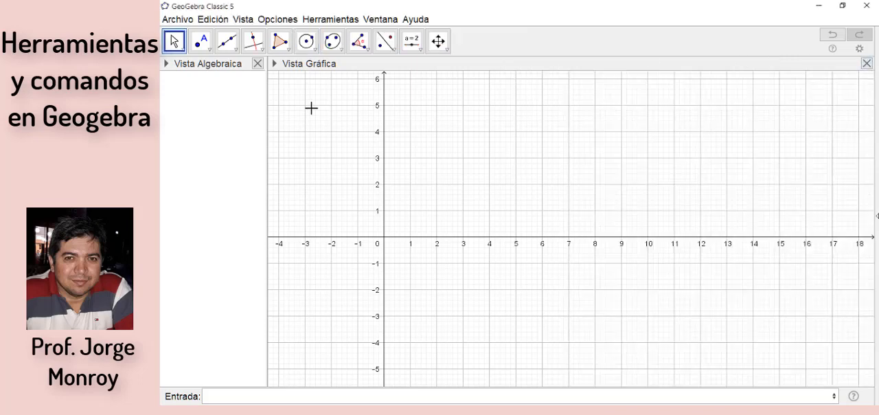
left_click(244, 19)
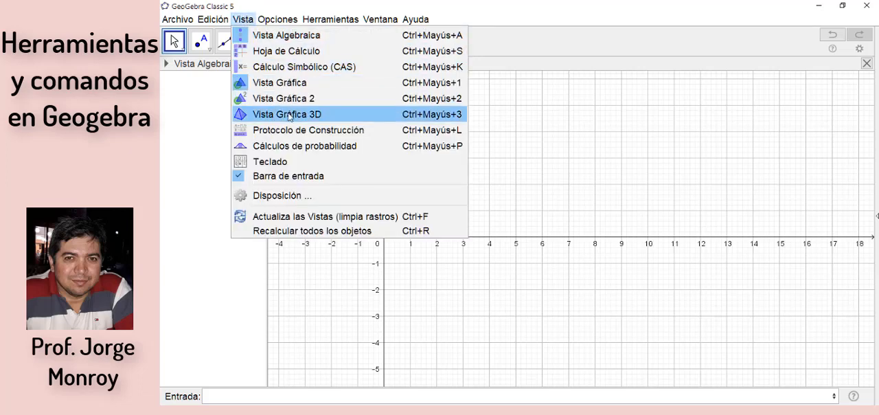
left_click(288, 114)
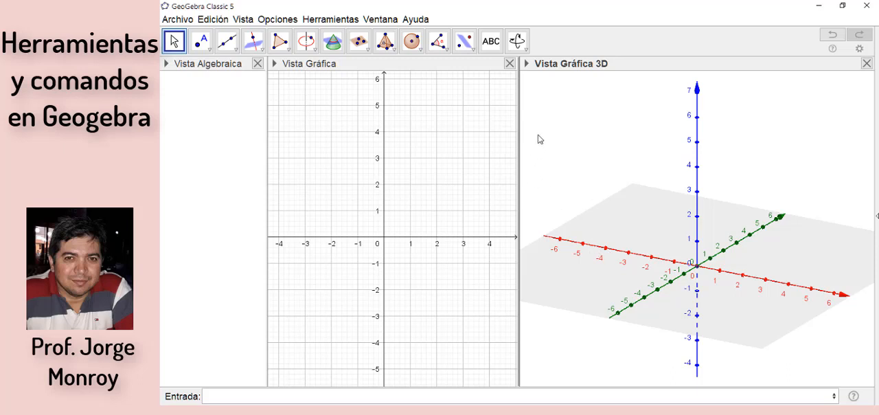
left_click(332, 137)
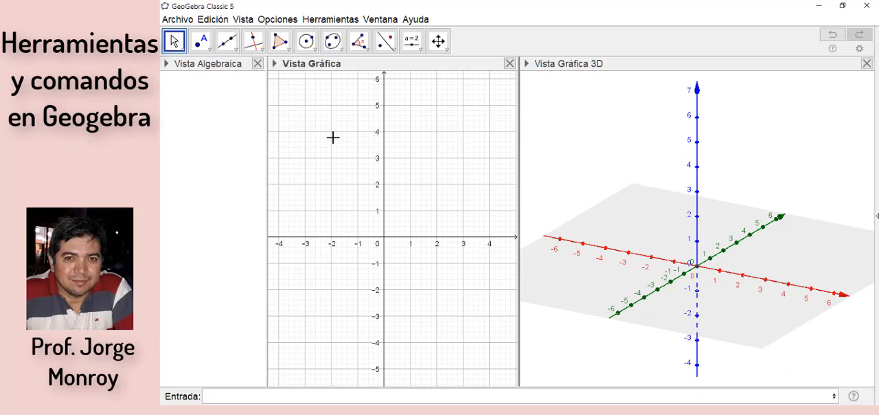
left_click(570, 138)
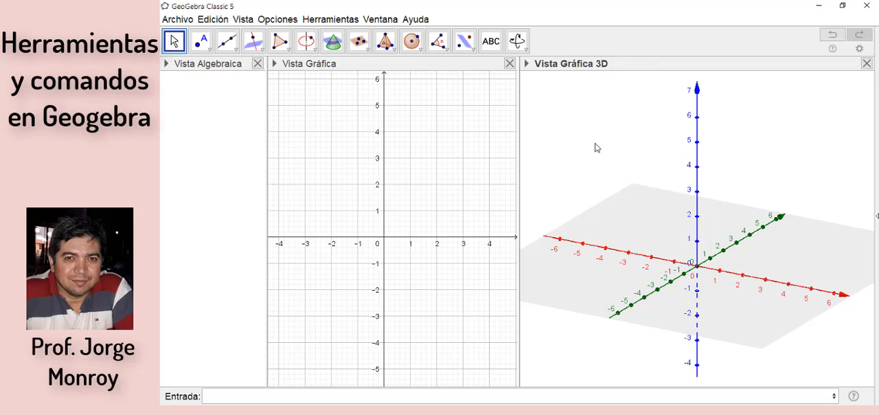
Step: Place a free point at about (-5.77, 5.75, 0) on the xy-plane and raise it vertically to a height of about 1.13
left_click(201, 46)
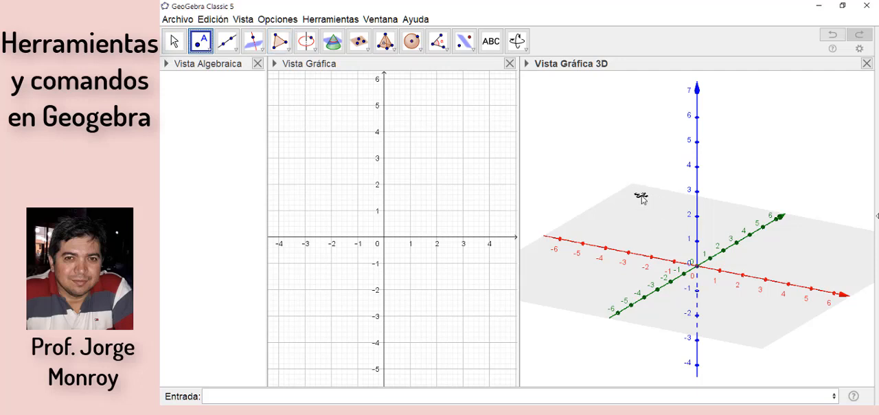
left_click(641, 197)
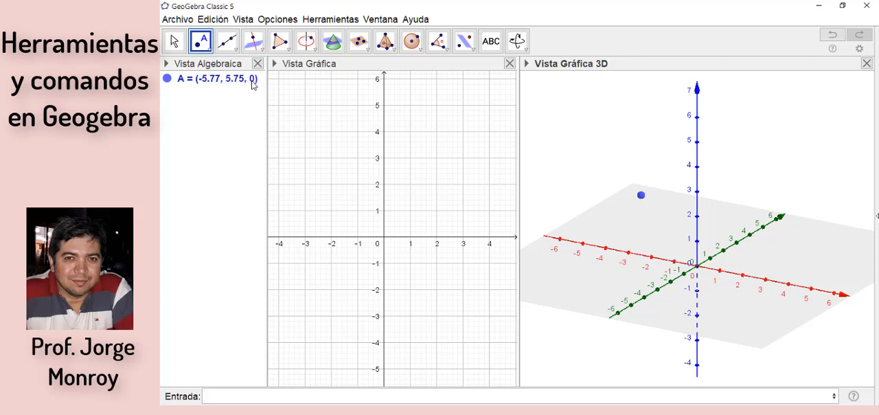
left_click(641, 197)
left_click_drag(640, 196, 642, 174)
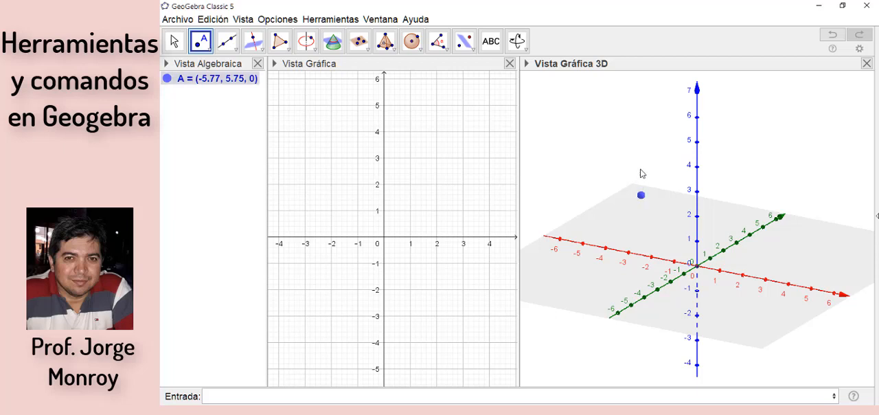
left_click_drag(642, 173, 610, 167)
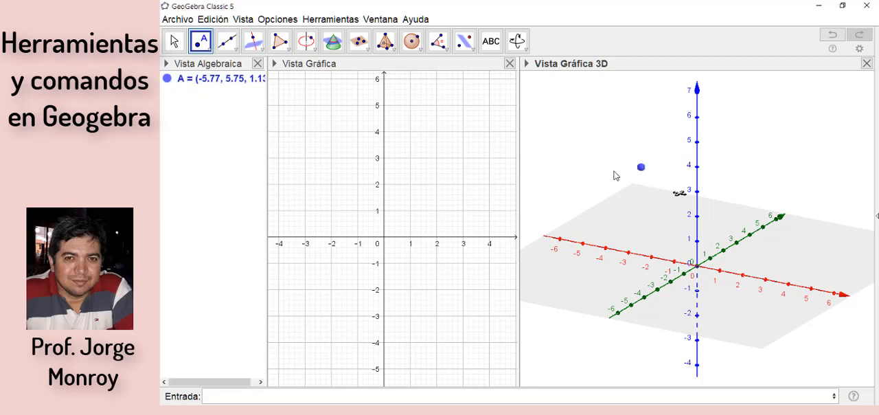
left_click(642, 169)
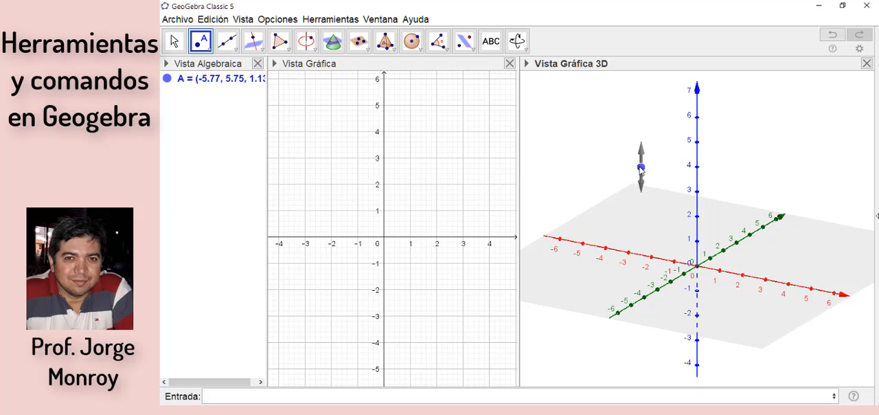
left_click(641, 169)
Step: Define a second point by its coordinates as B=(2,-3,5)
left_click(223, 396)
type("B")
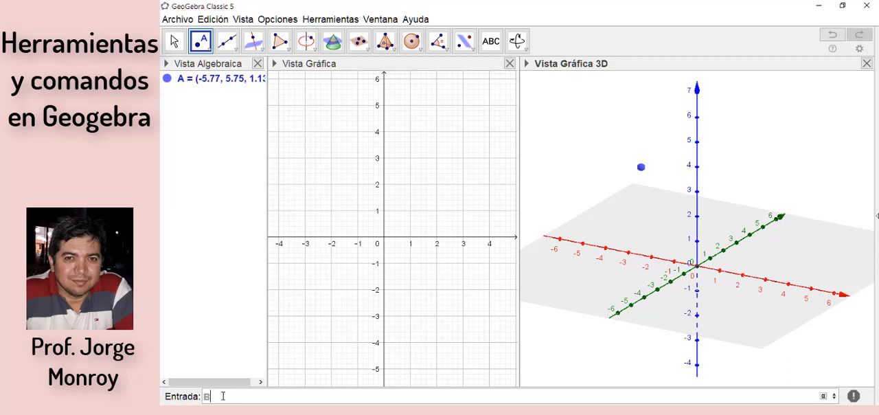
type("=(2,-3")
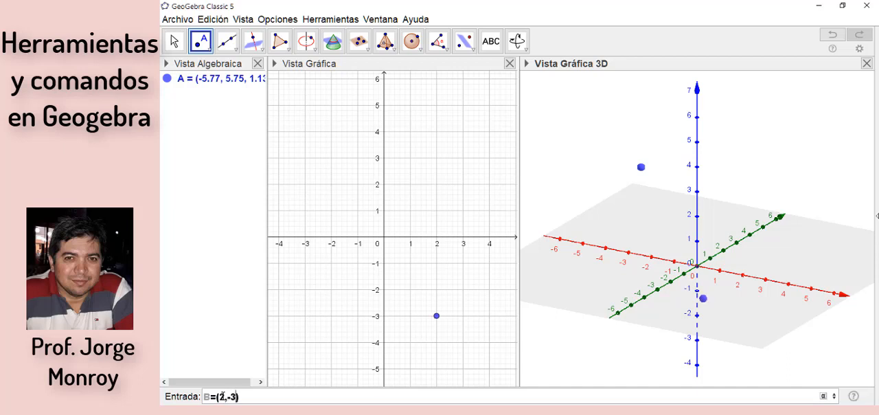
type(",5")
key("Return")
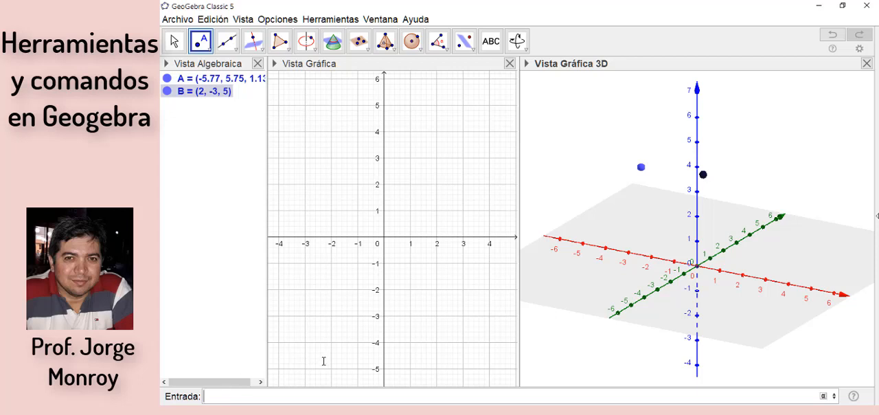
Step: Draw the line through points A and B, and a line through A perpendicular to the x-axis
left_click(230, 46)
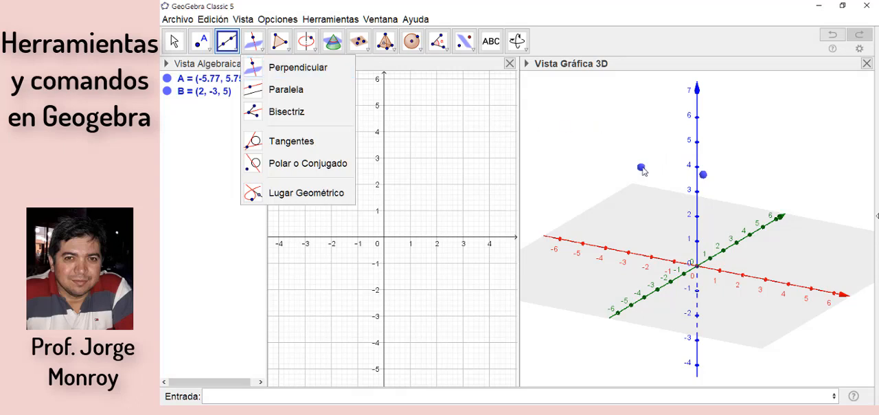
left_click(703, 175)
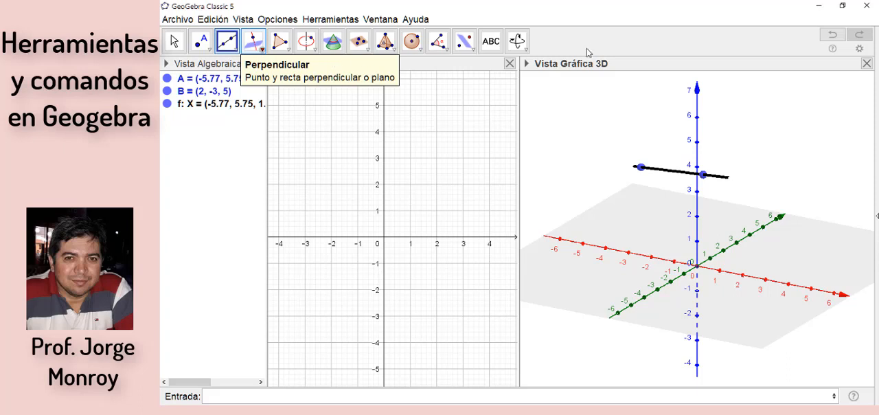
left_click(253, 42)
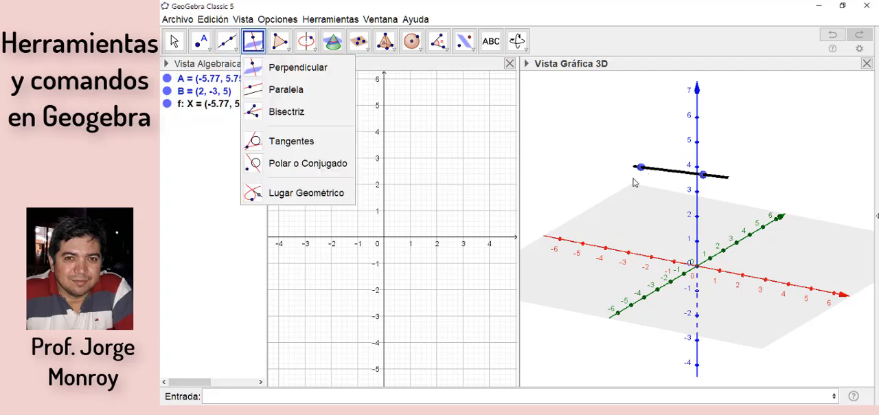
left_click(640, 171)
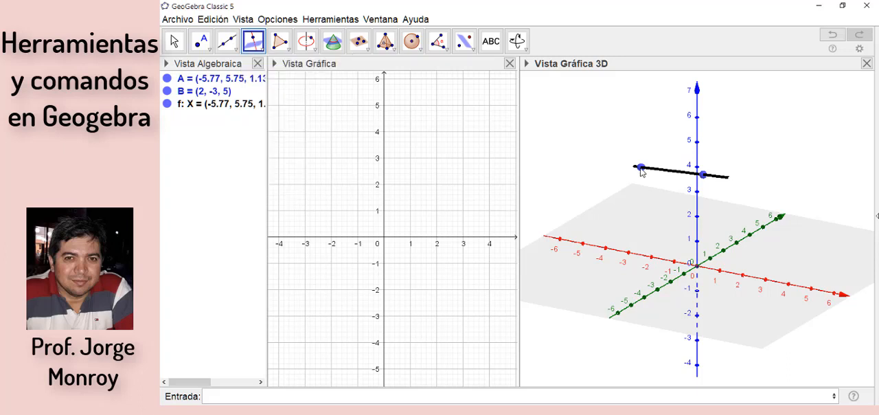
left_click(782, 286)
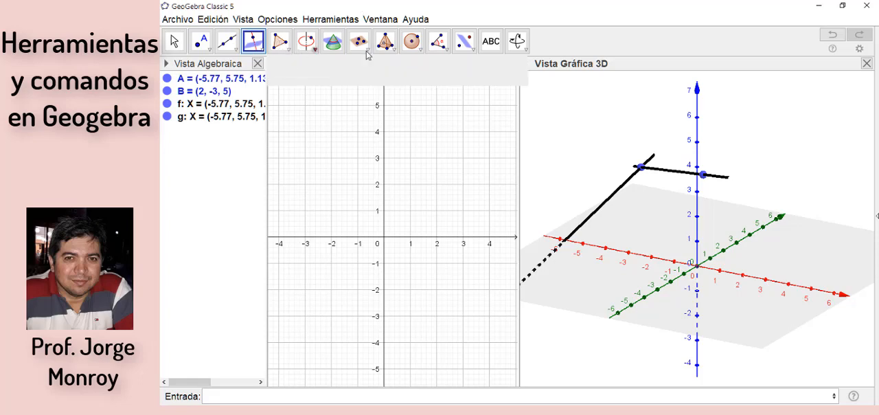
Step: Add a point C on the perpendicular line at about (-5.77, 1.75, 0.34) and measure the angle at A between the two lines
left_click(444, 48)
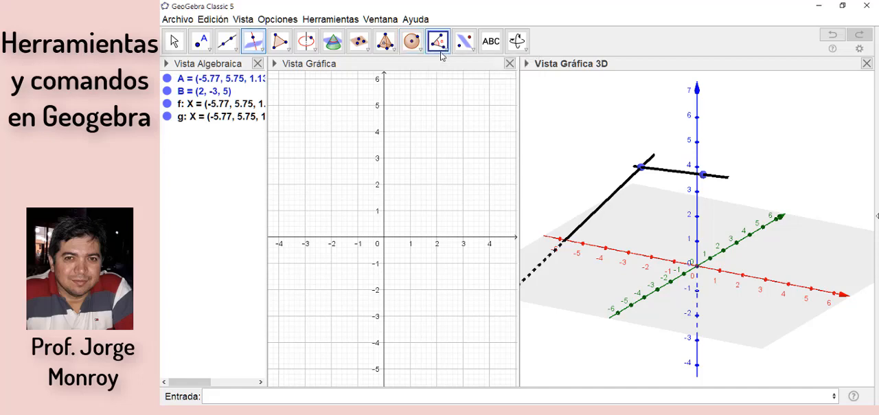
left_click(441, 47)
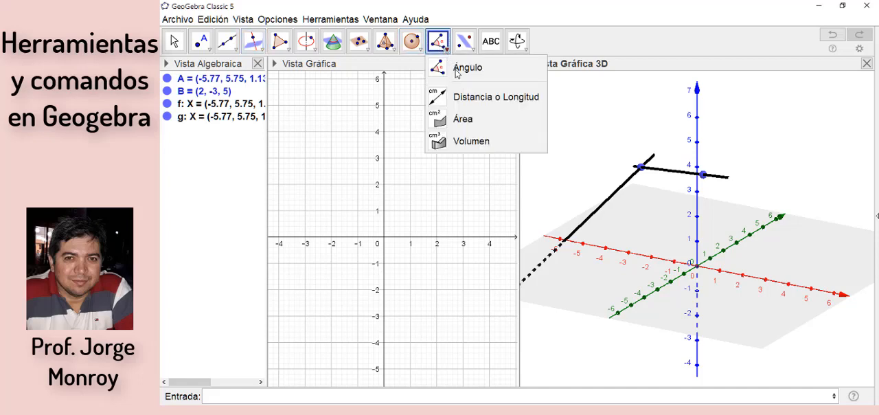
left_click(457, 69)
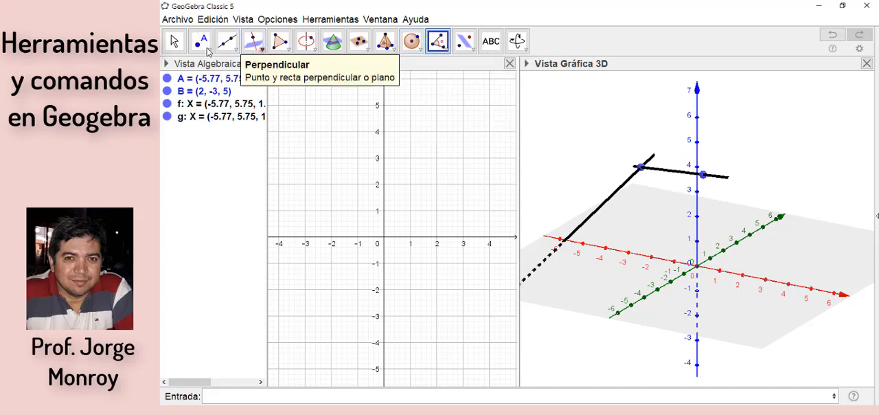
left_click(208, 50)
left_click(224, 89)
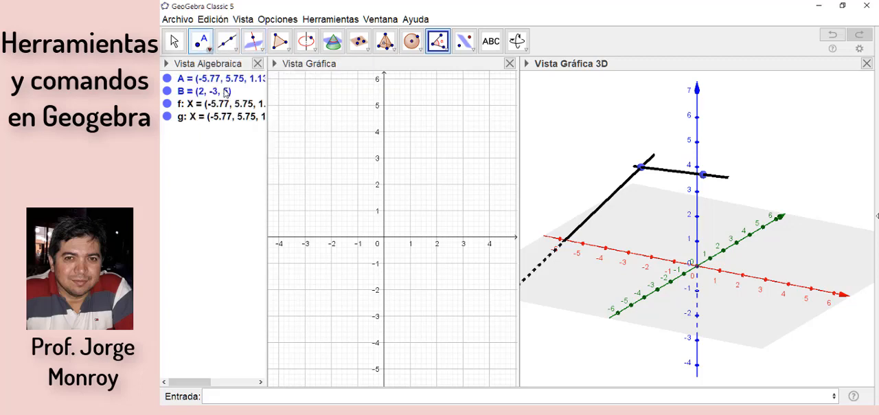
left_click(210, 50)
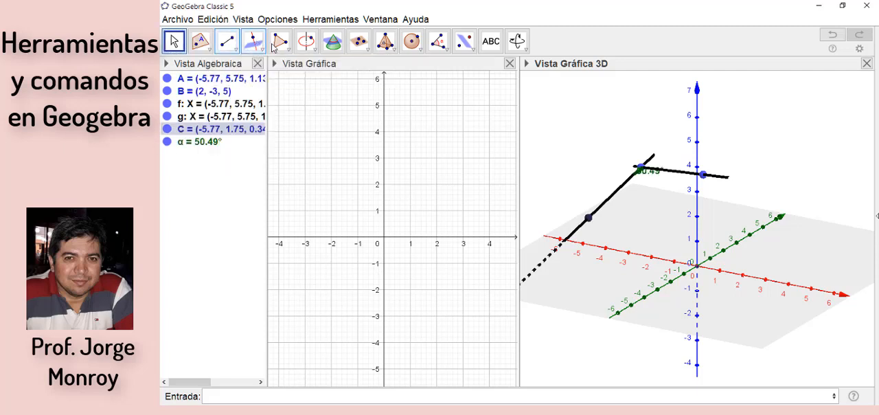
Step: Draw a line through point C perpendicular to the z-axis
left_click(254, 42)
left_click(288, 50)
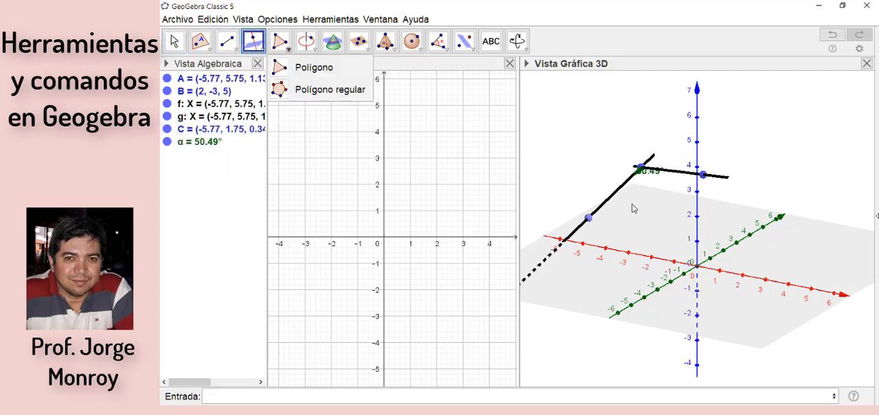
left_click(588, 218)
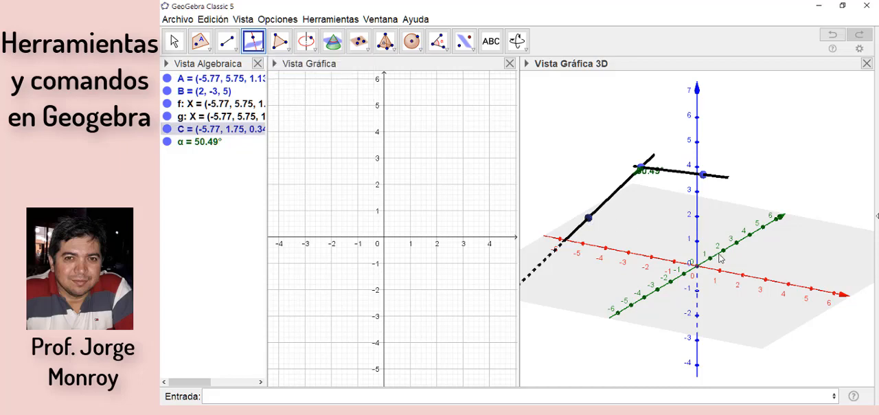
left_click(697, 202)
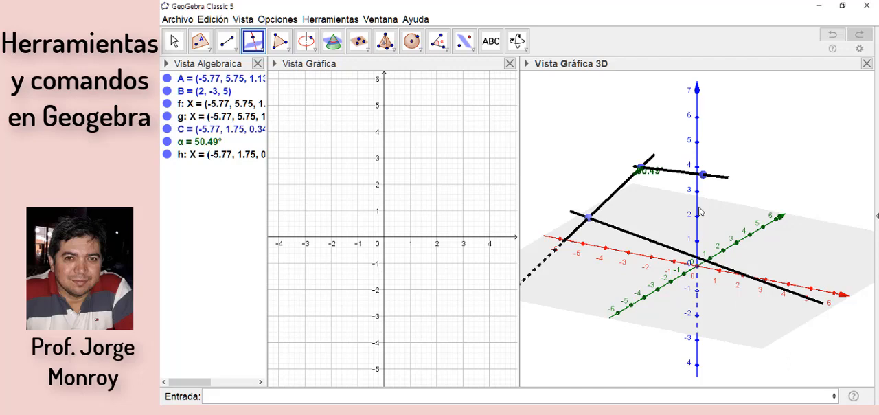
Step: Draw three lines through point B, parallel to the y-axis, the x-axis and the z-axis
left_click(262, 53)
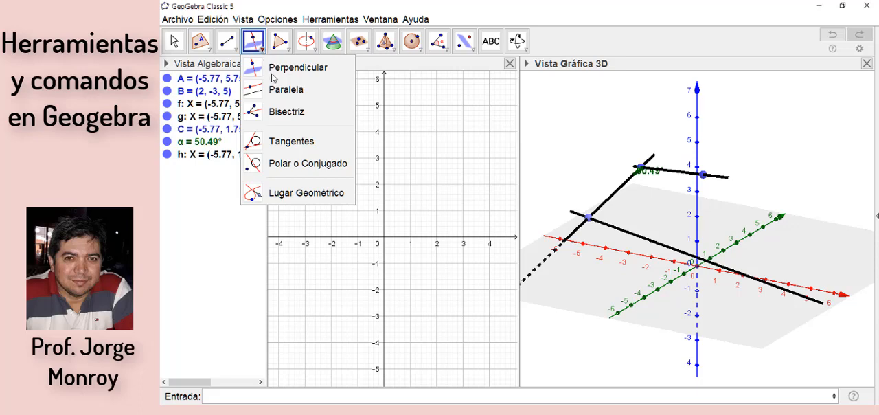
left_click(275, 94)
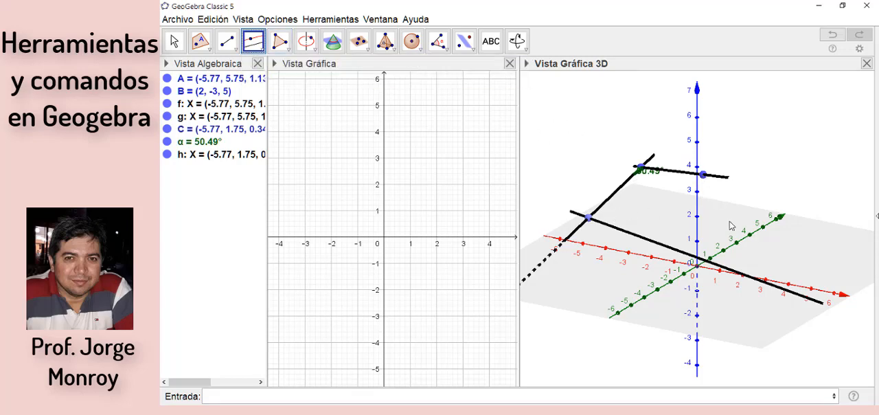
left_click(703, 174)
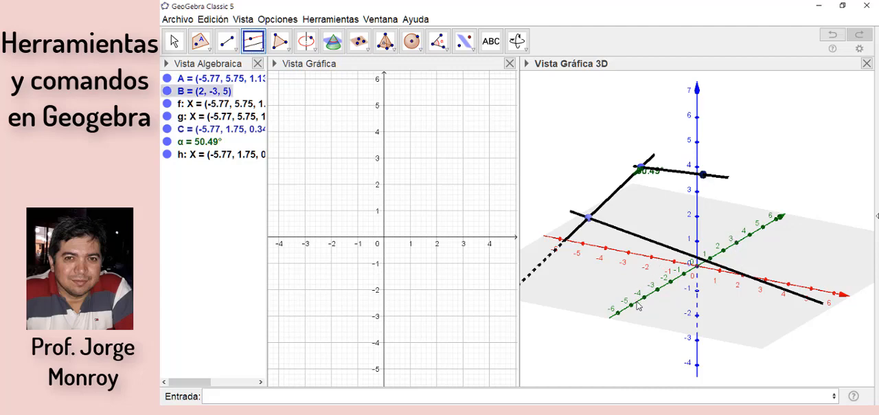
left_click(637, 303)
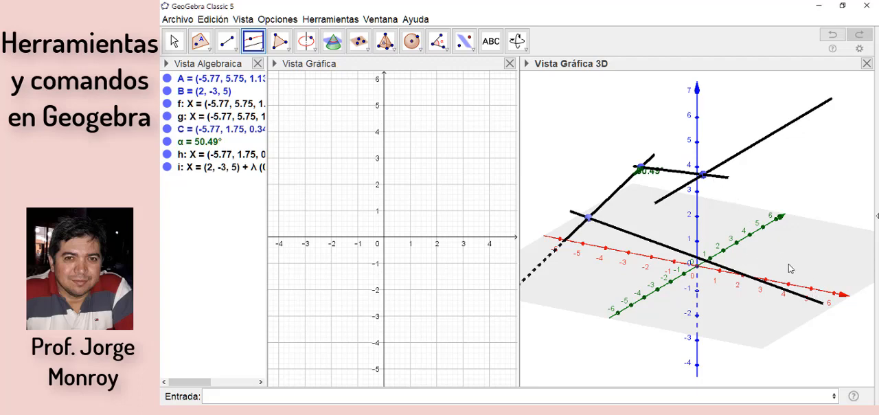
left_click(702, 176)
left_click(802, 290)
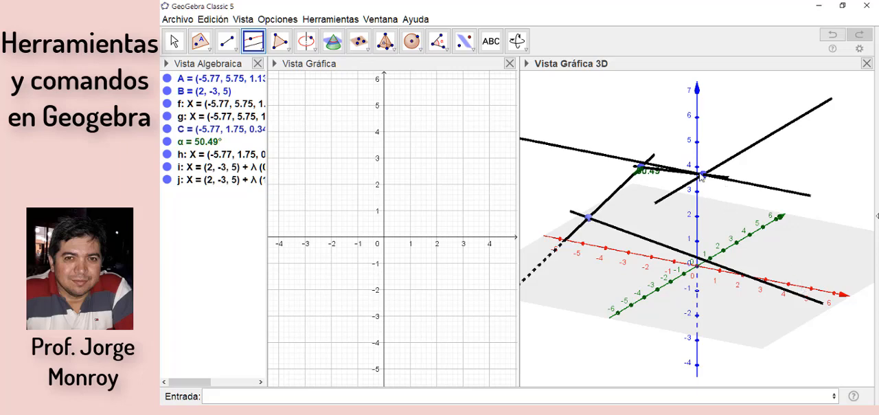
left_click(696, 138)
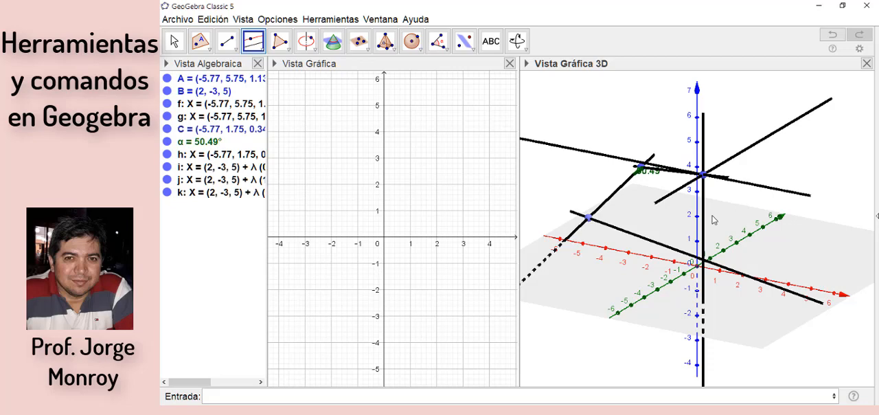
Step: Delete all the points, lines and the angle from the construction
key("ctrl+a")
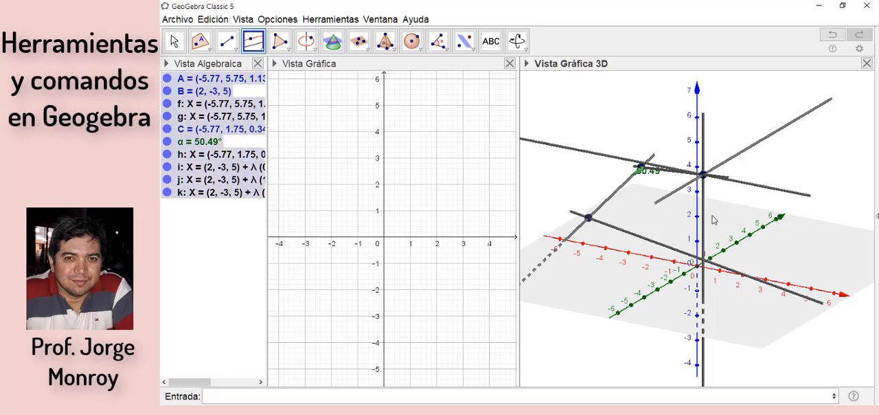
key("Delete")
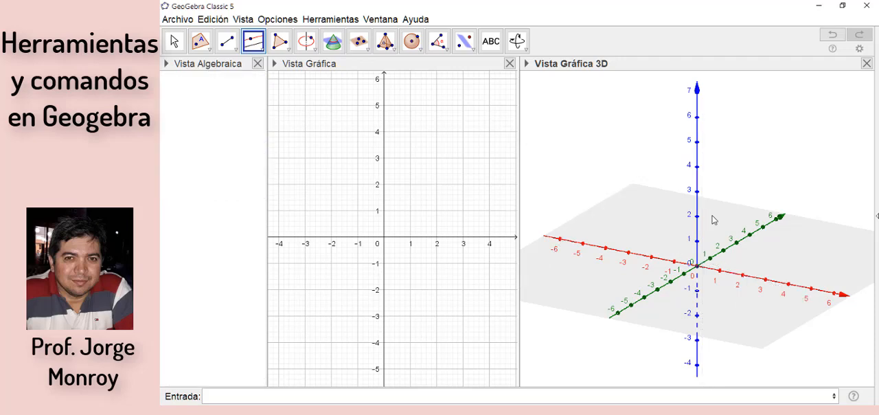
Step: Place a free point on the xy-plane in the 3D view at about (2.48, 5.11, 0)
left_click(304, 43)
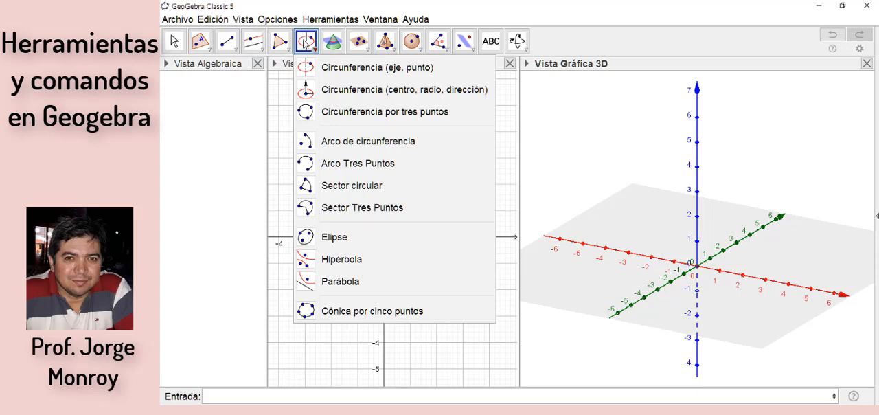
left_click(633, 44)
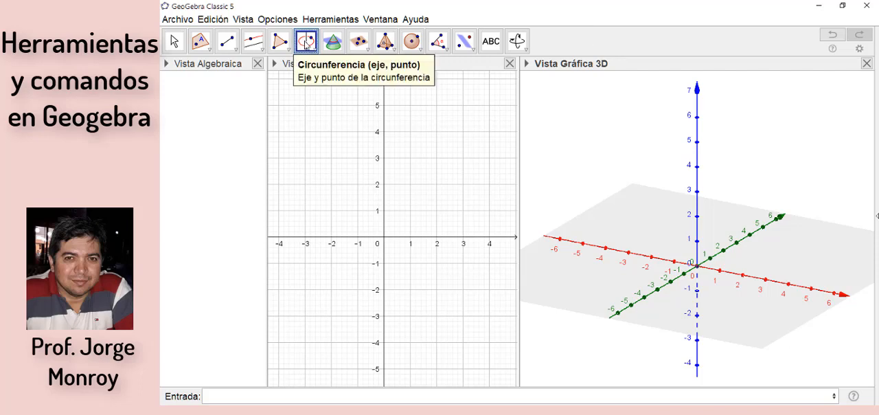
left_click(209, 51)
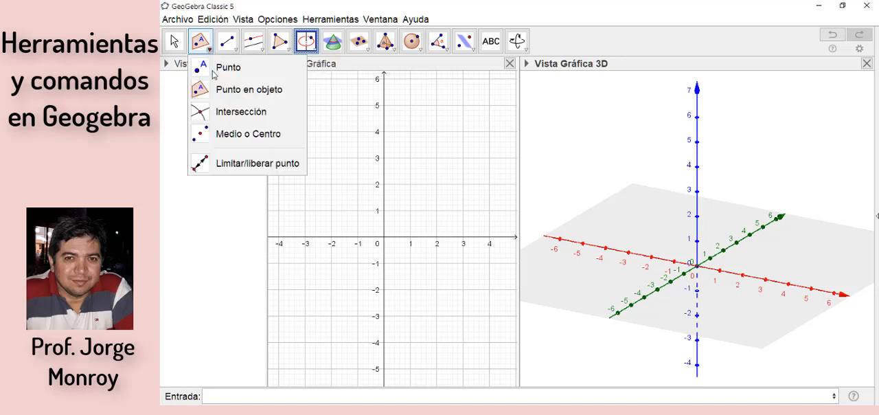
left_click(209, 69)
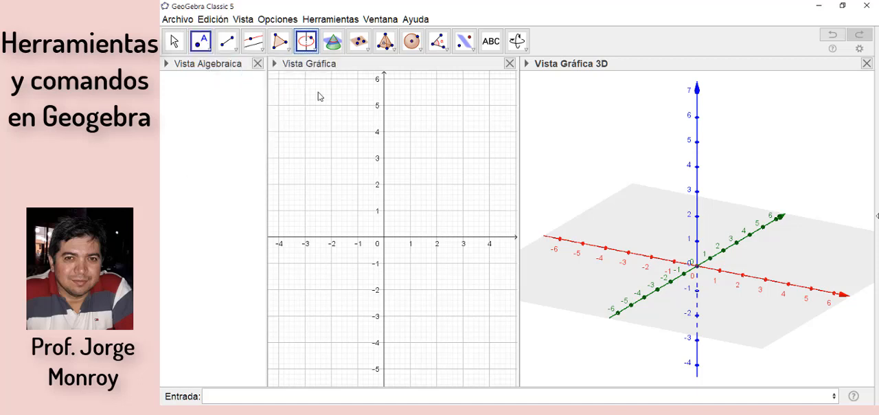
left_click(820, 237)
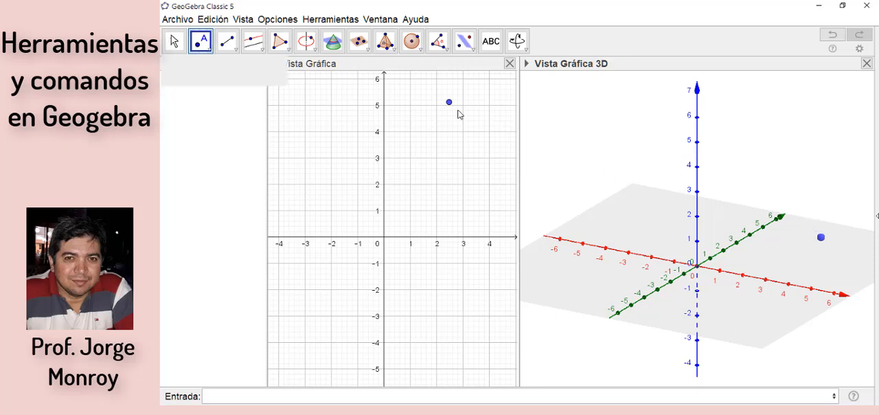
Step: Raise point A vertically above the xy-plane to a height of about 2.41
key("Escape")
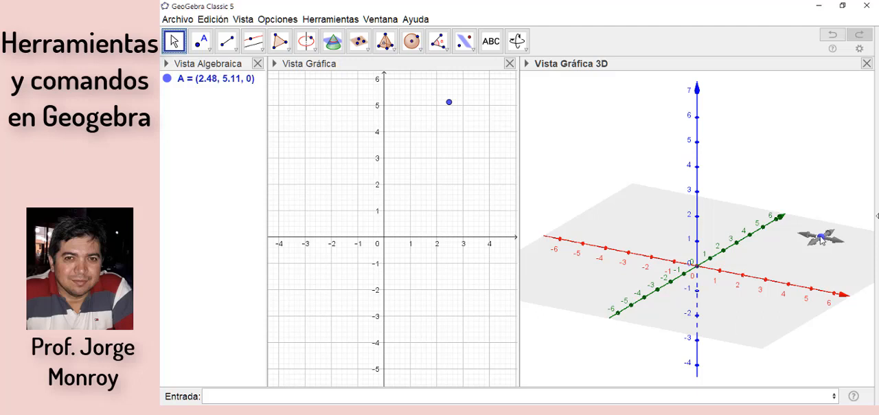
left_click(822, 238)
left_click(821, 238)
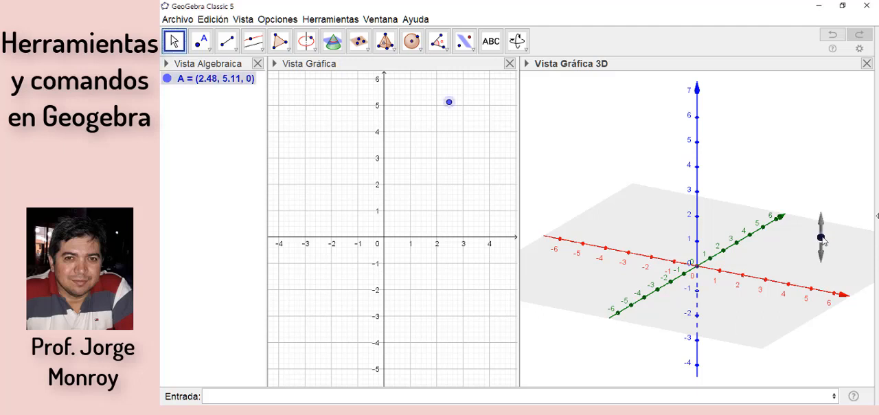
left_click_drag(822, 194, 822, 172)
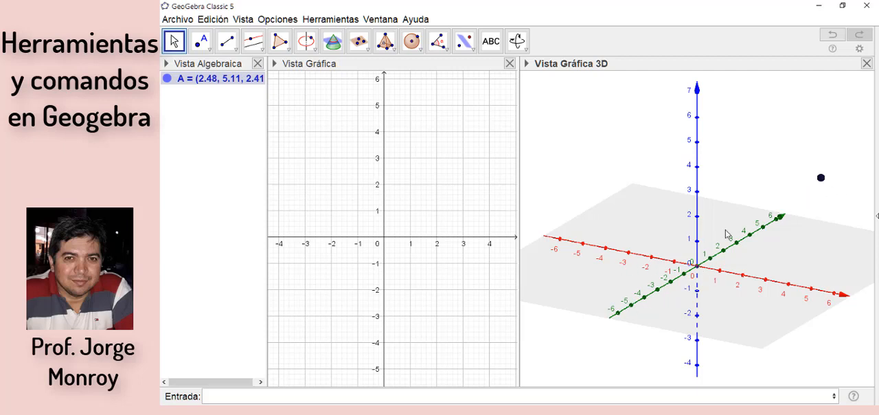
Step: Draw three circles through point A, with the y-axis, the z-axis and the x-axis as their axes
left_click(306, 44)
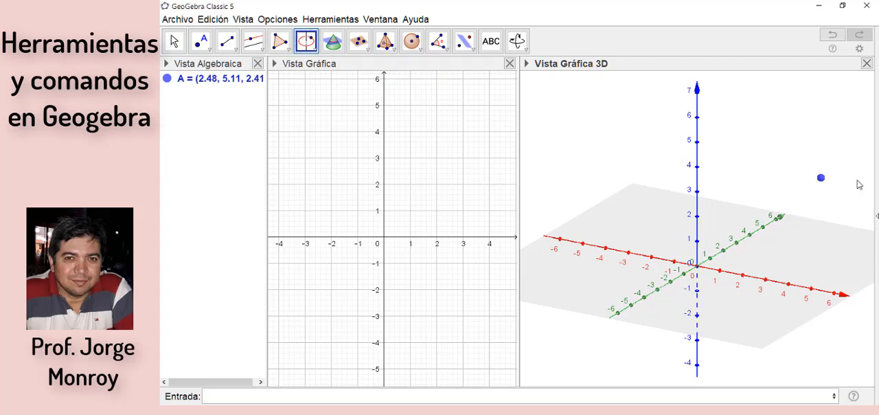
left_click(820, 180)
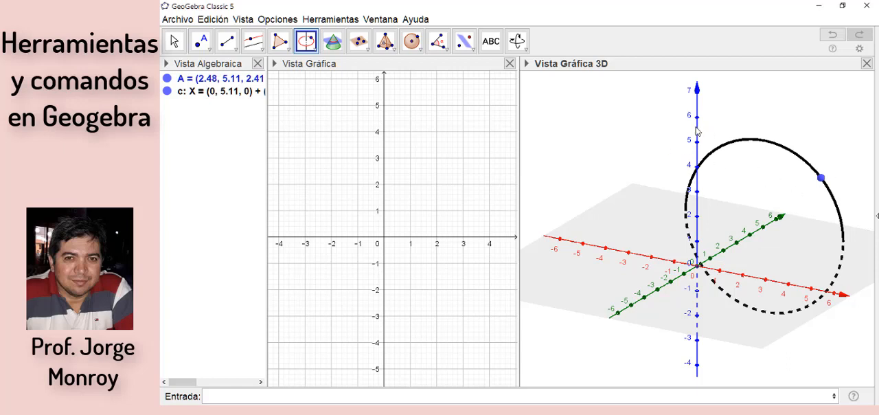
left_click(821, 179)
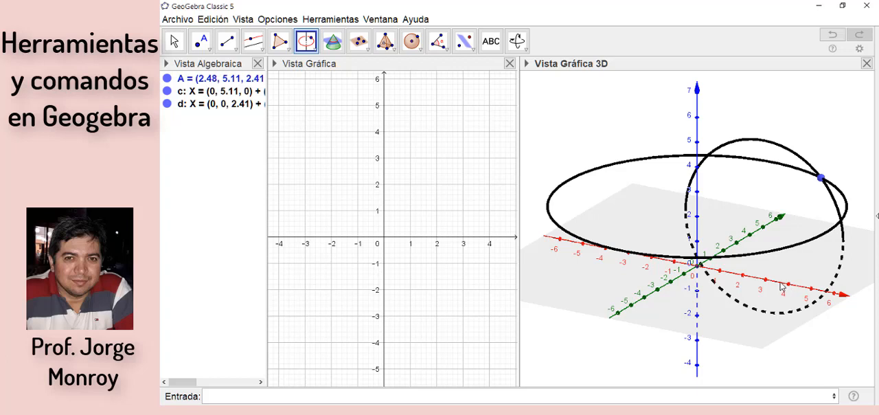
left_click(822, 179)
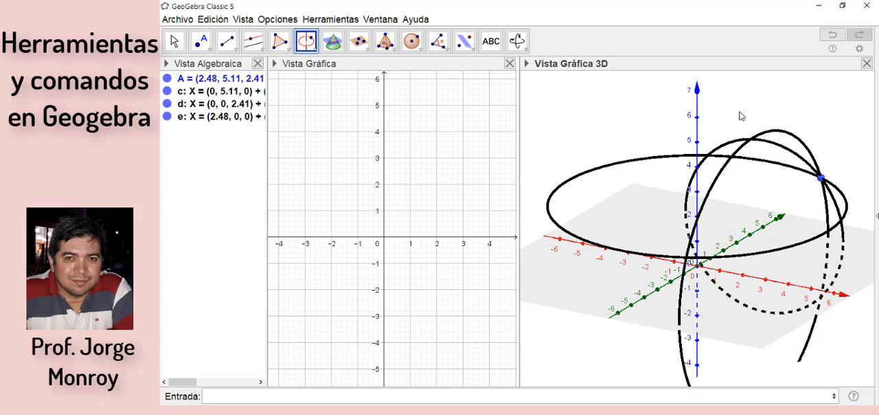
Step: Delete point A with its three circles, and place a new point on the xy-plane at about (-5.37, 3.42, 0)
key("ctrl+a")
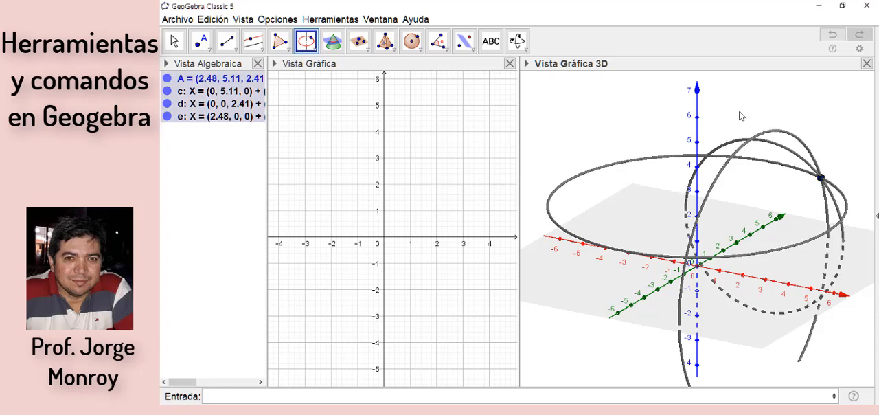
key("Delete")
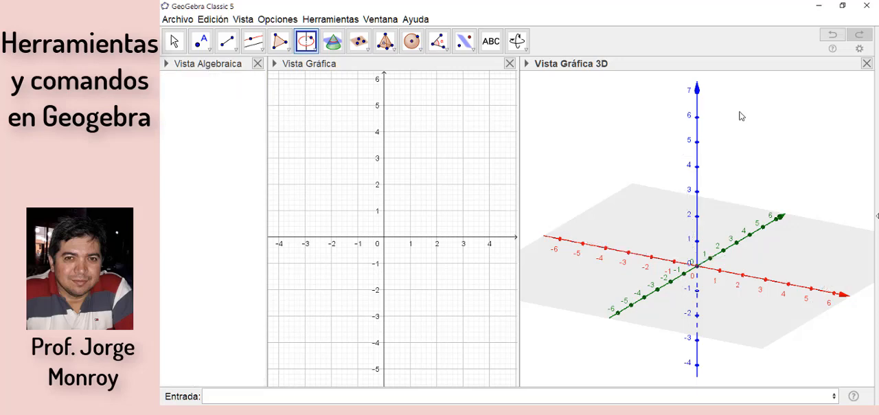
left_click(316, 54)
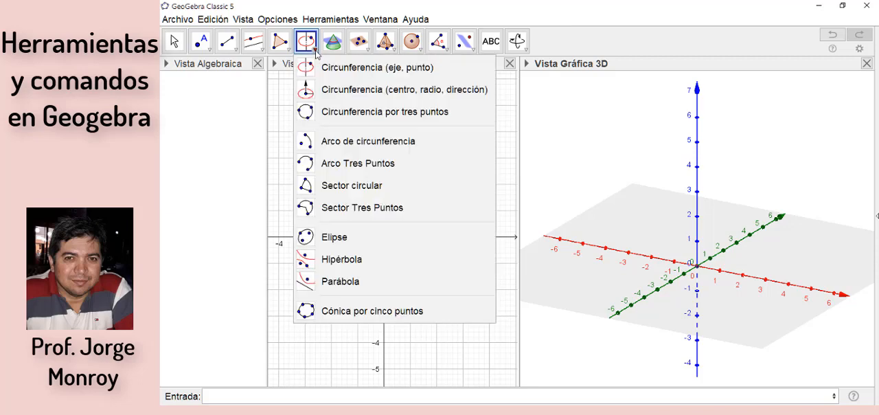
left_click(327, 91)
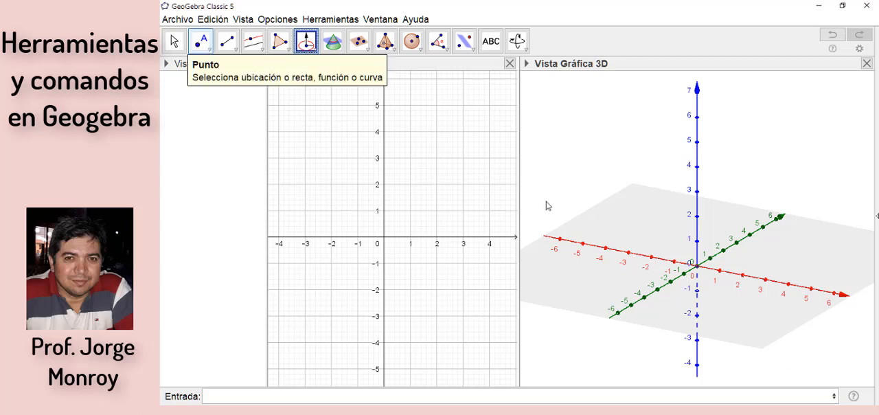
left_click(619, 216)
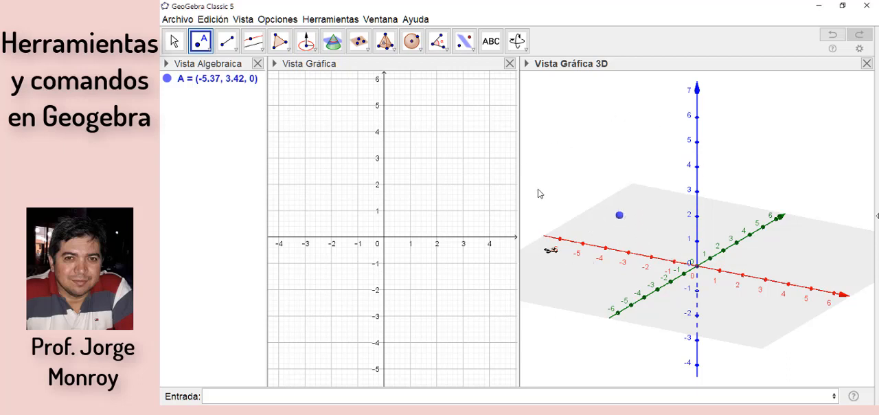
Step: Draw a circle centred at point A with the z-axis as its direction and a radius of 3
left_click(308, 48)
left_click(309, 48)
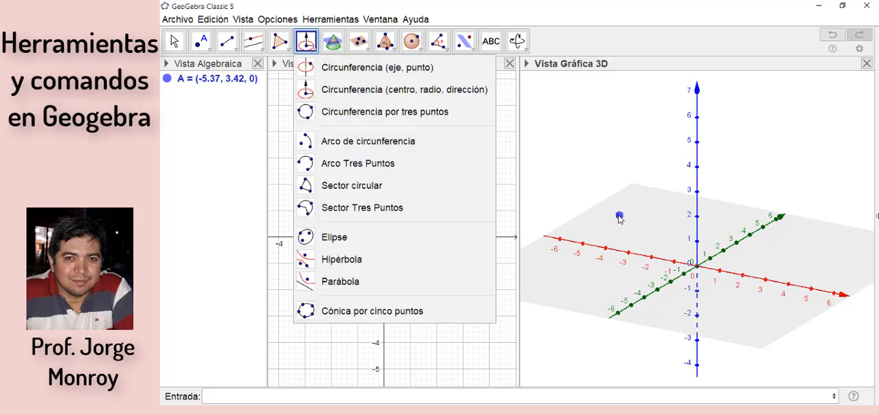
left_click(618, 215)
left_click(620, 216)
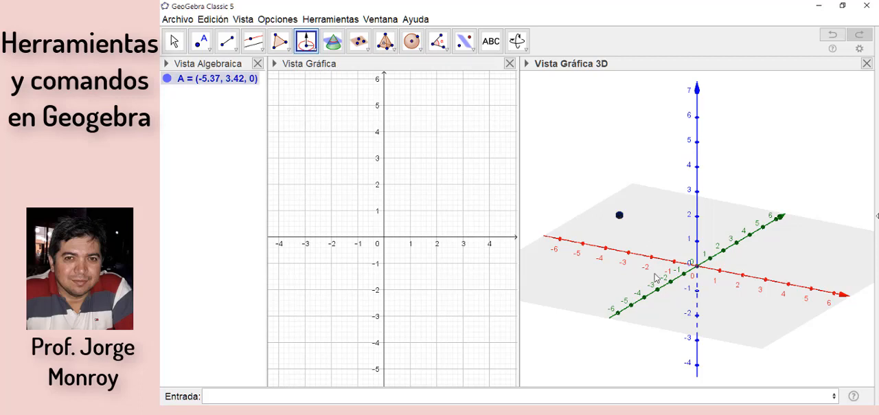
left_click(697, 181)
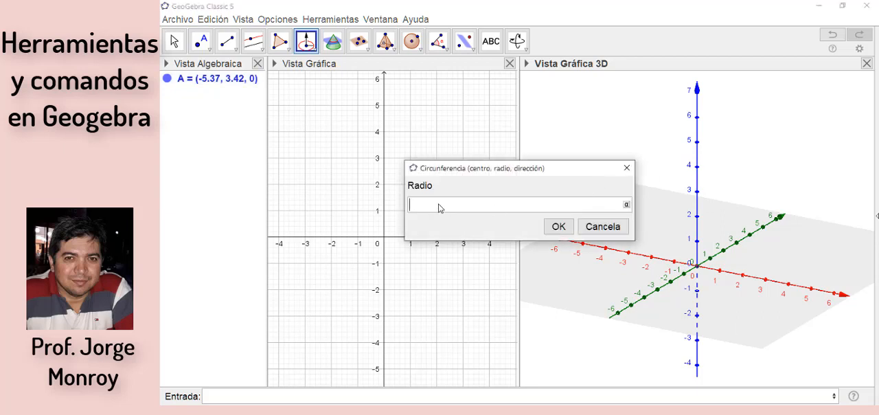
type("3")
left_click(558, 226)
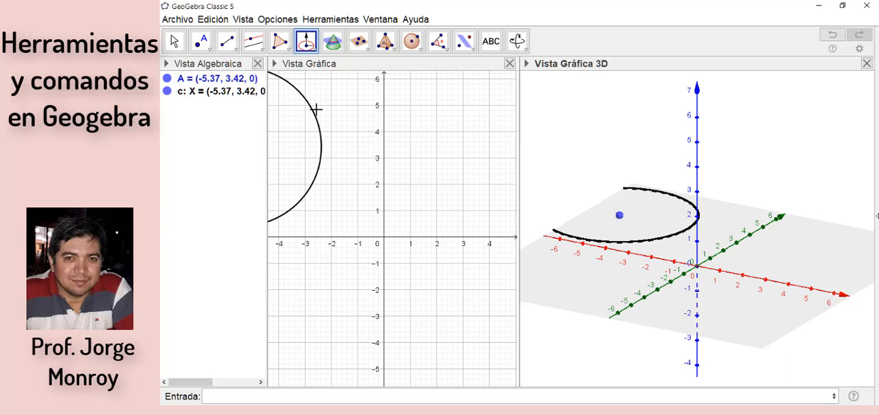
Step: Widen the Algebra view to read the circle's parametric equation, then narrow it again to a moderate width
left_click_drag(266, 110, 345, 112)
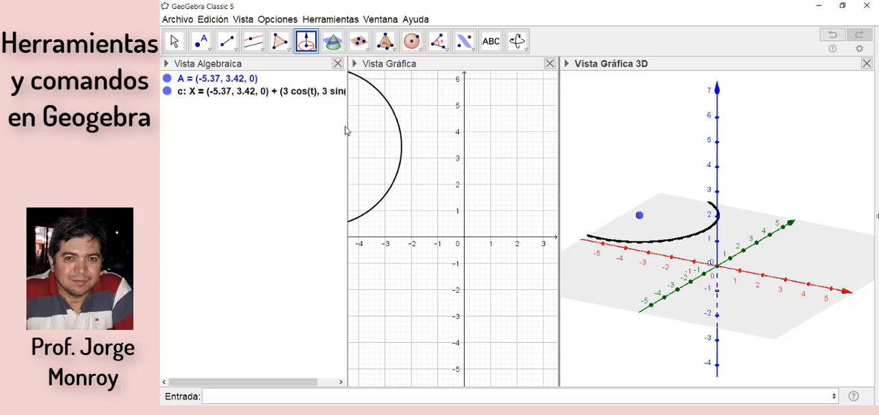
left_click_drag(347, 126, 469, 129)
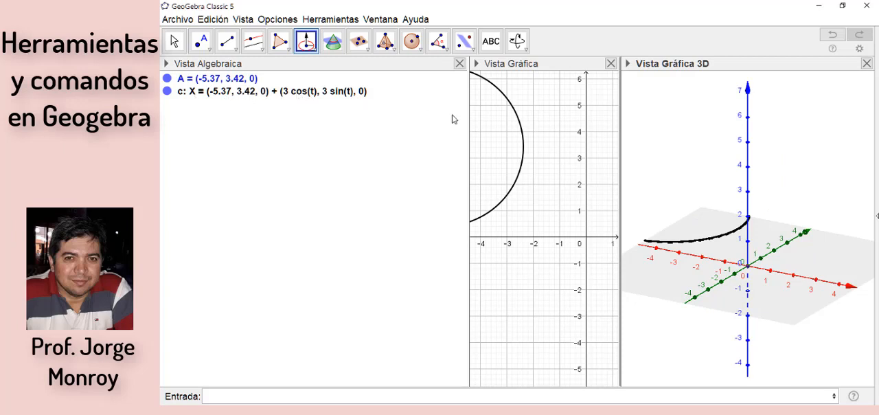
left_click_drag(468, 114, 363, 101)
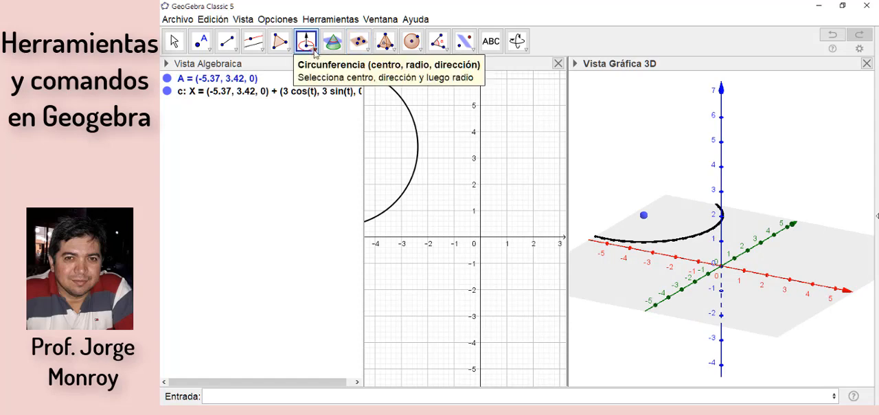
left_click(314, 51)
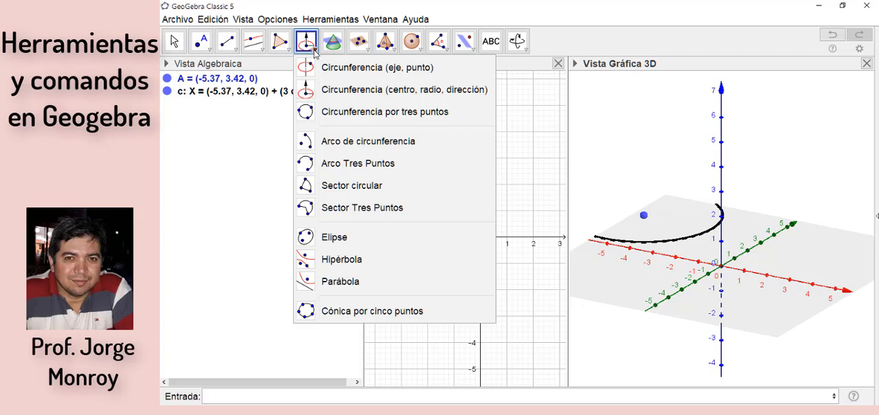
left_click(357, 99)
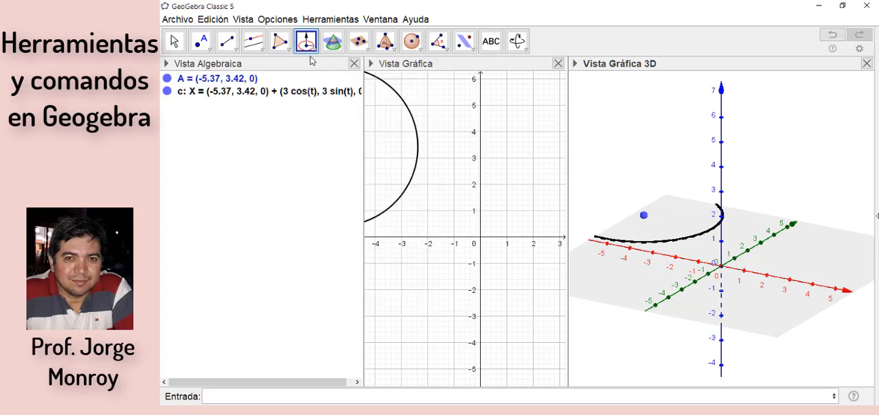
left_click(311, 54)
left_click(313, 52)
left_click(313, 52)
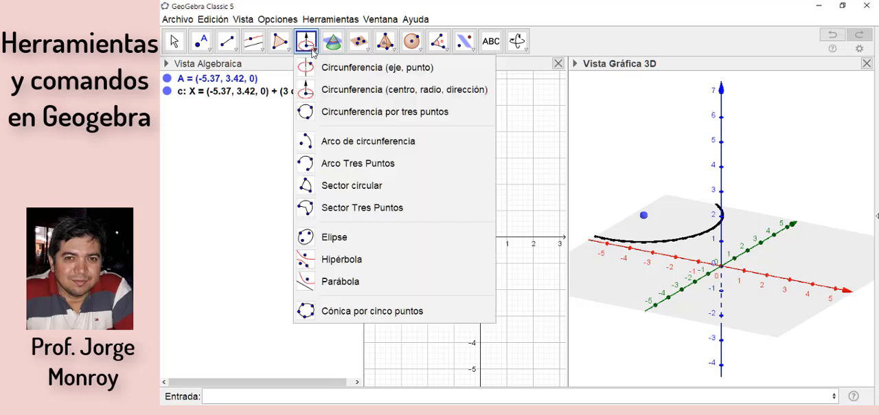
left_click(313, 52)
left_click(658, 95)
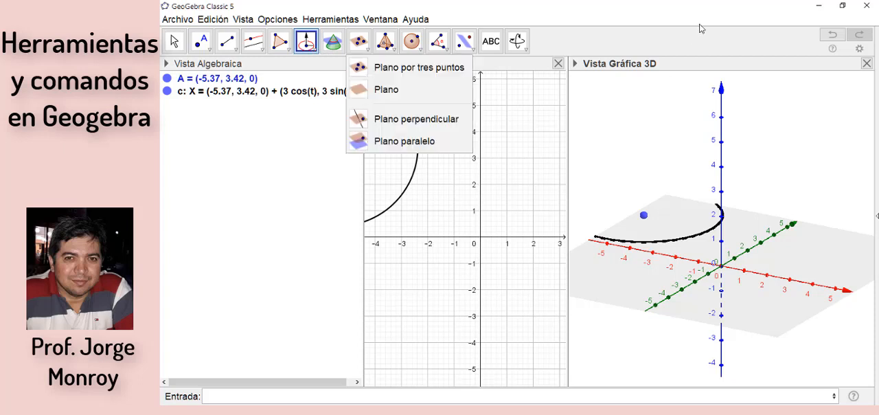
left_click(738, 192)
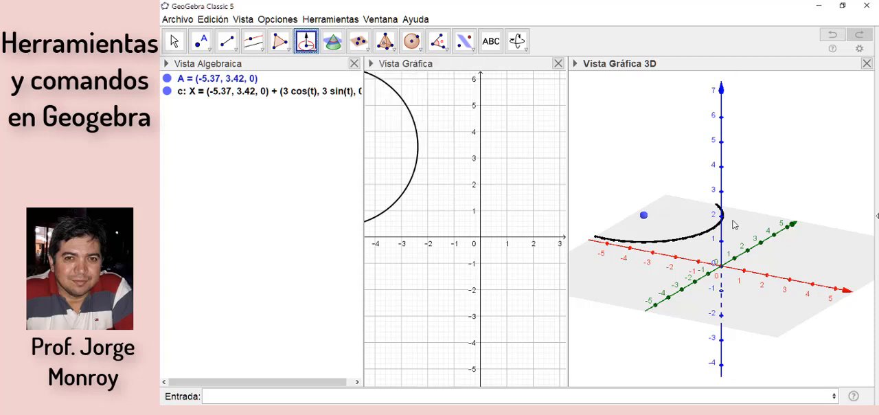
Step: Clear the construction and place three points on the xy-plane at about (3.34, -2.9, 0), (-5.25, 2.41, 0) and (-1.76, 5.77, 0)
key("ctrl+a")
key("Delete")
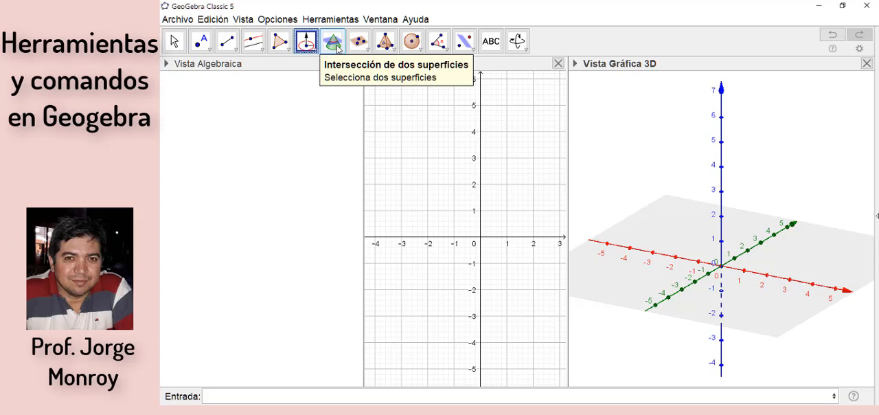
left_click(367, 52)
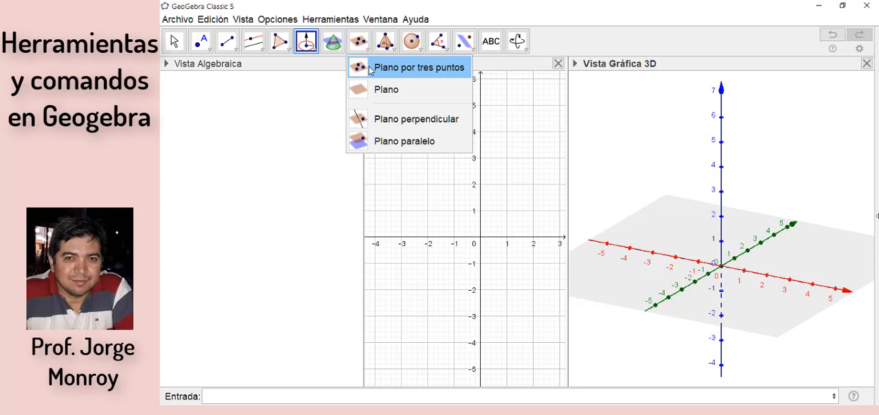
left_click(369, 68)
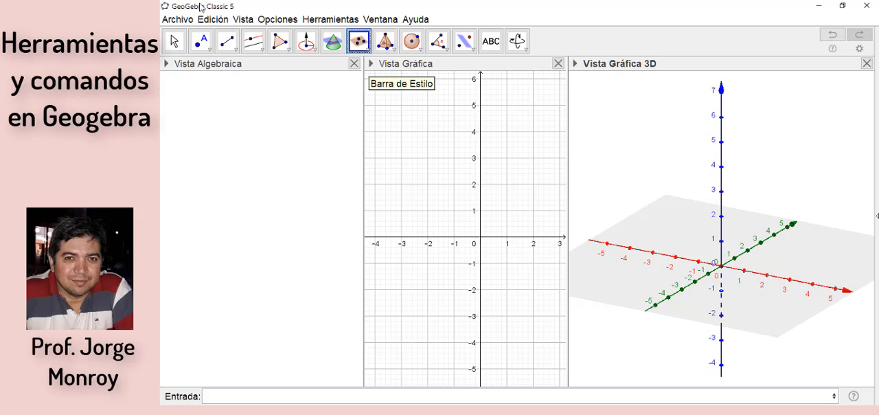
left_click(200, 42)
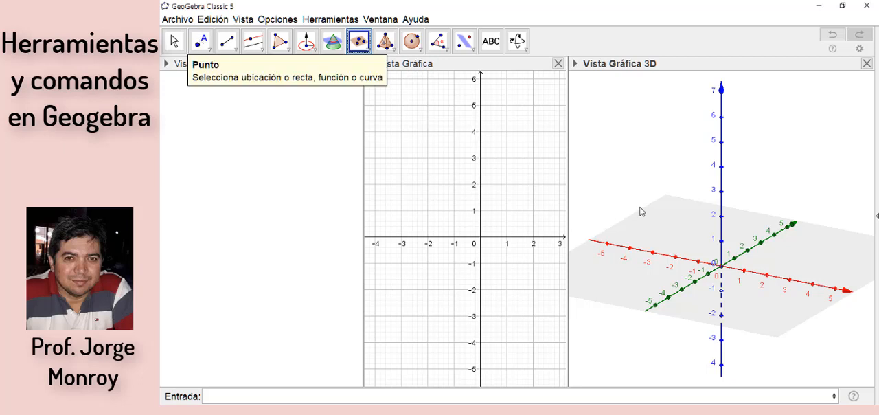
left_click(759, 302)
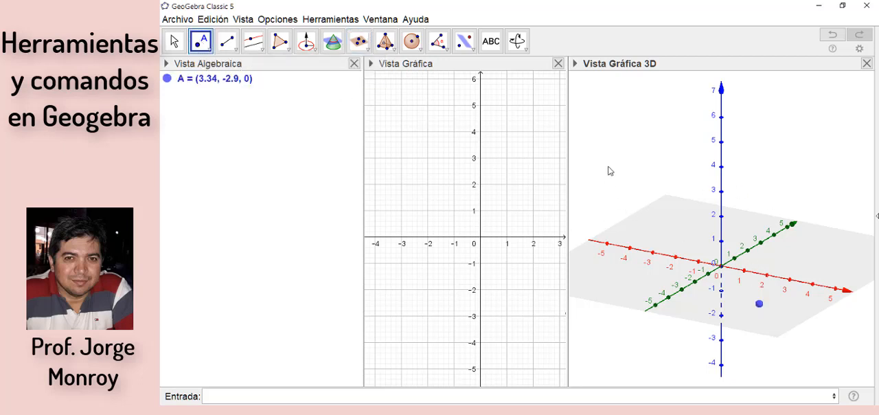
left_click(633, 223)
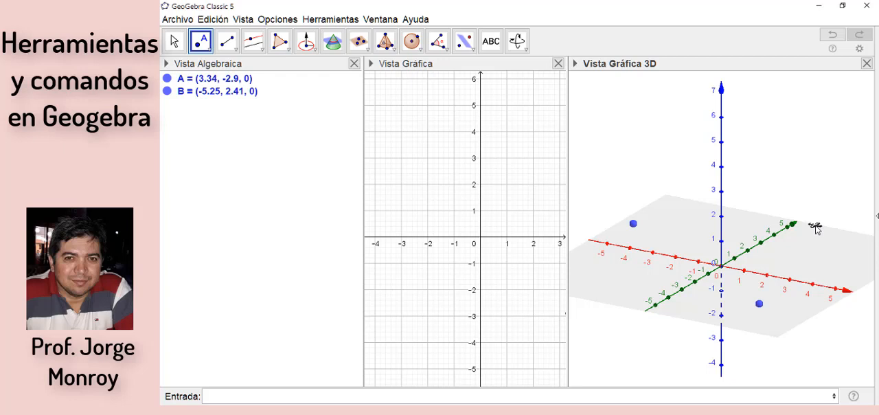
left_click(756, 214)
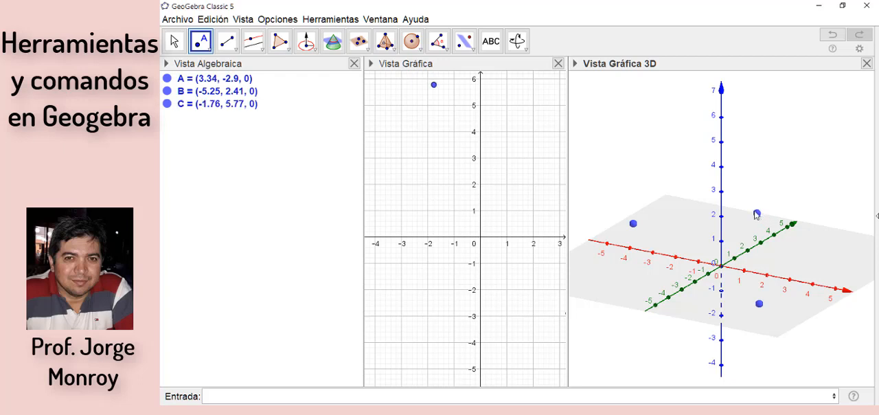
Step: Create a plane through the three points A, B and C
left_click(359, 42)
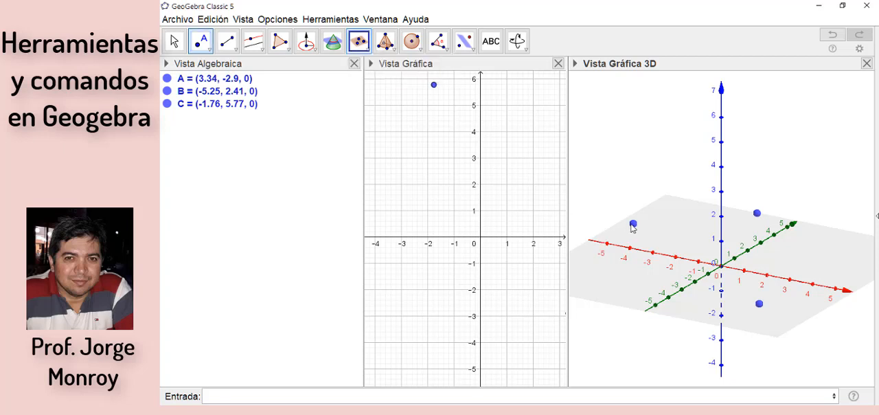
left_click(757, 213)
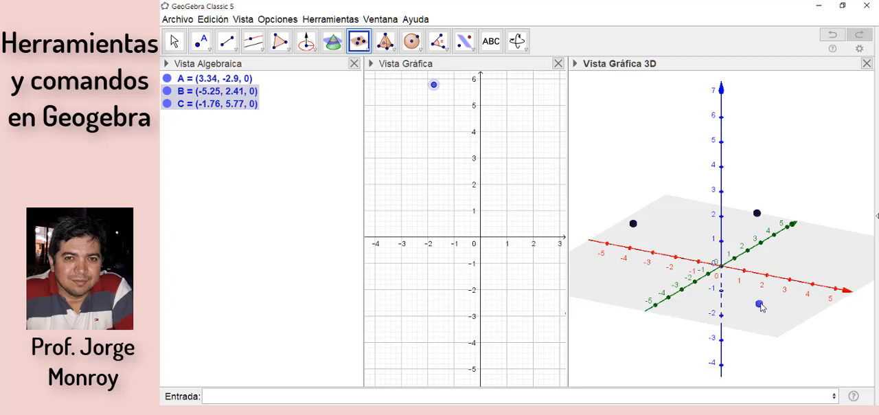
left_click(760, 306)
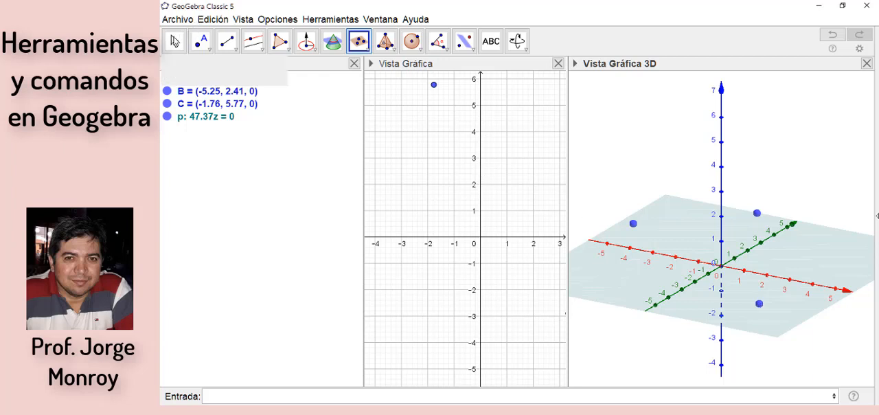
key("Escape")
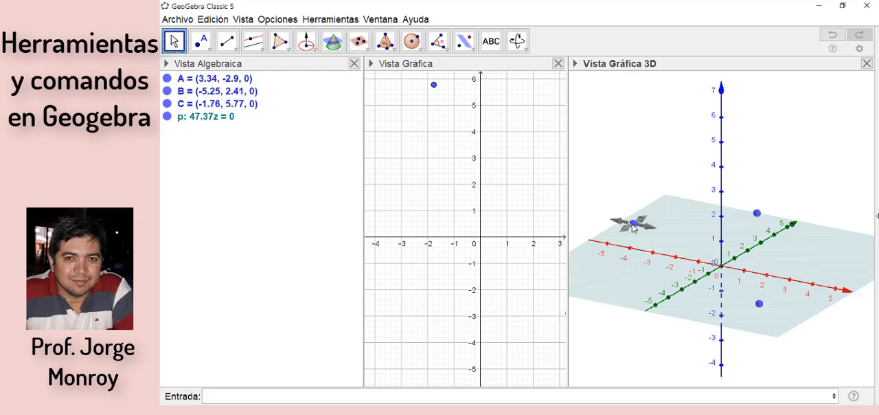
Step: Tilt the plane by moving point B to about (-5.38, 2.6, 3) and lowering point A to a height of about -0.49
left_click_drag(633, 225, 627, 143)
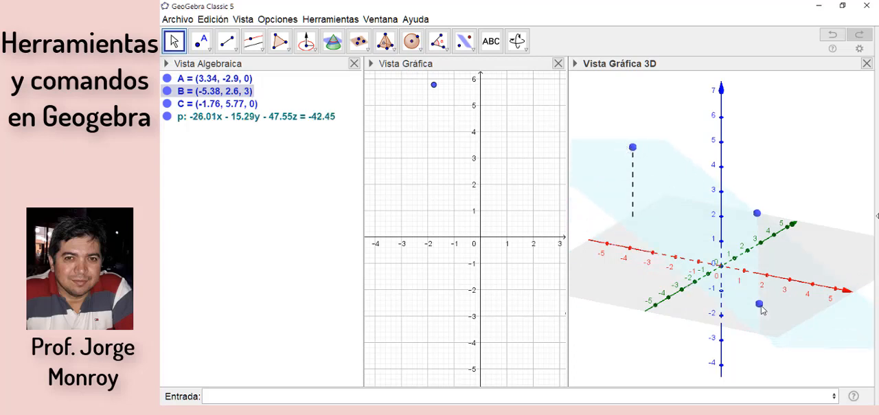
left_click_drag(762, 311, 782, 322)
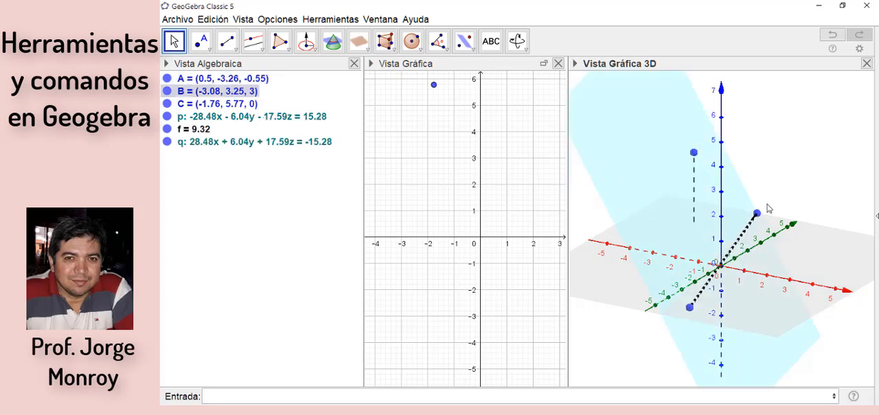
left_click_drag(764, 210, 768, 208)
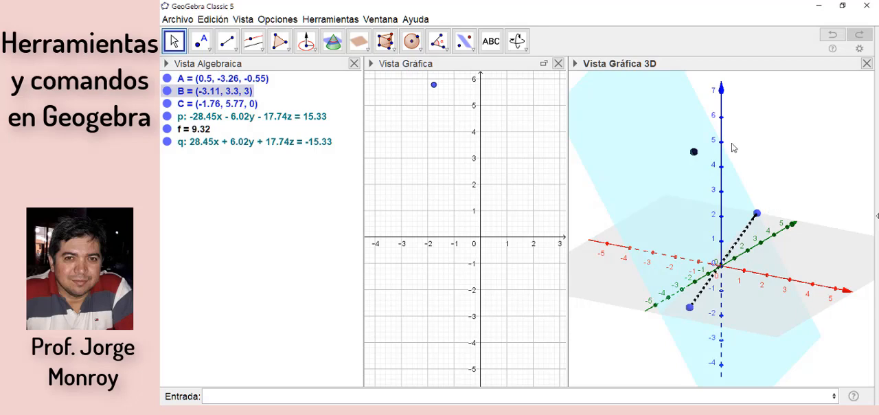
Step: Construct two perpendicular planes through point B, one perpendicular to the x-axis and one perpendicular to the y-axis
left_click(366, 52)
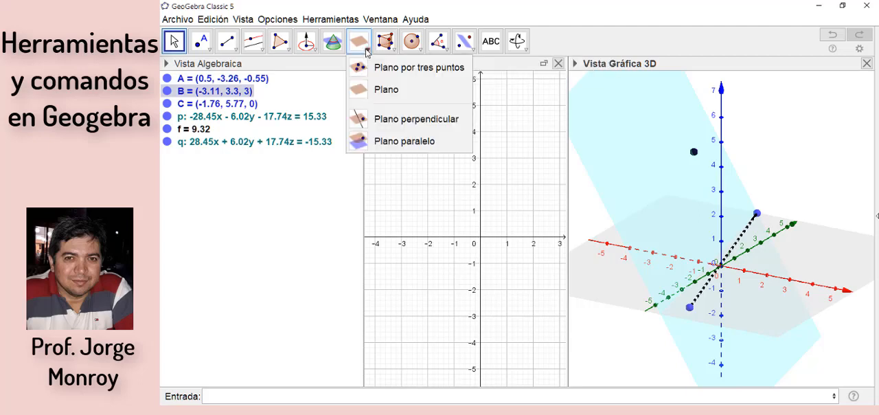
left_click(384, 124)
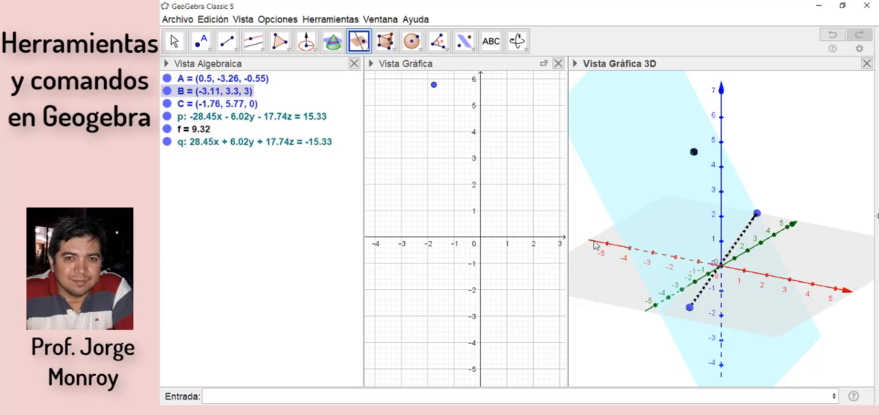
left_click(594, 245)
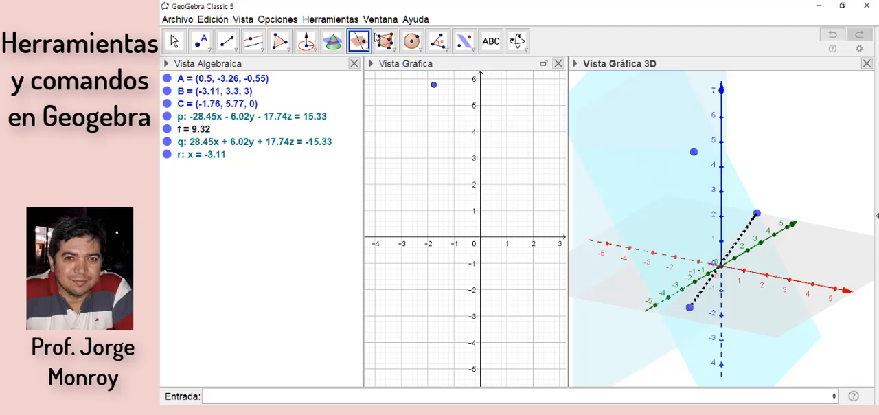
left_click(694, 153)
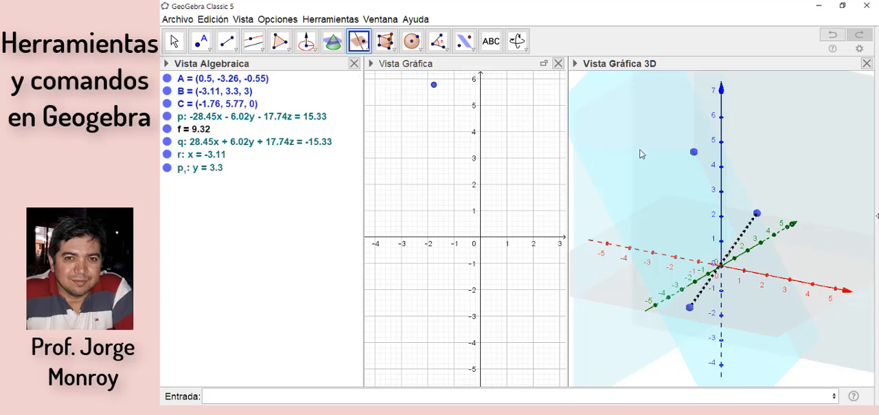
key("Escape")
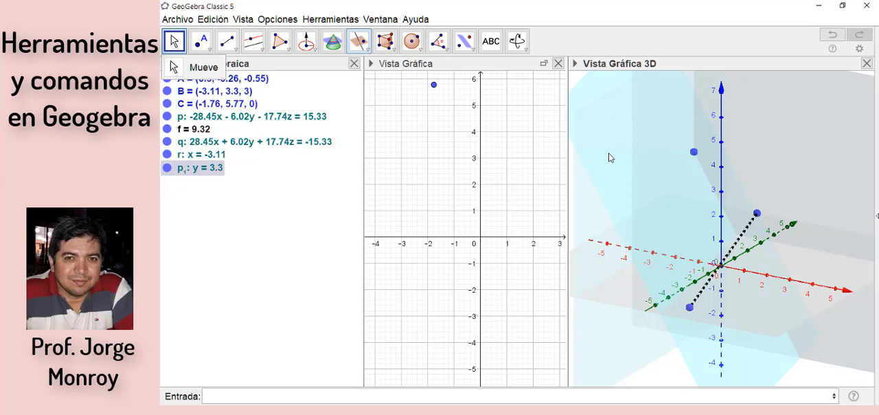
Step: Colour the plane perpendicular to the y-axis red and plane q purple, raising the opacity of both
left_click(576, 64)
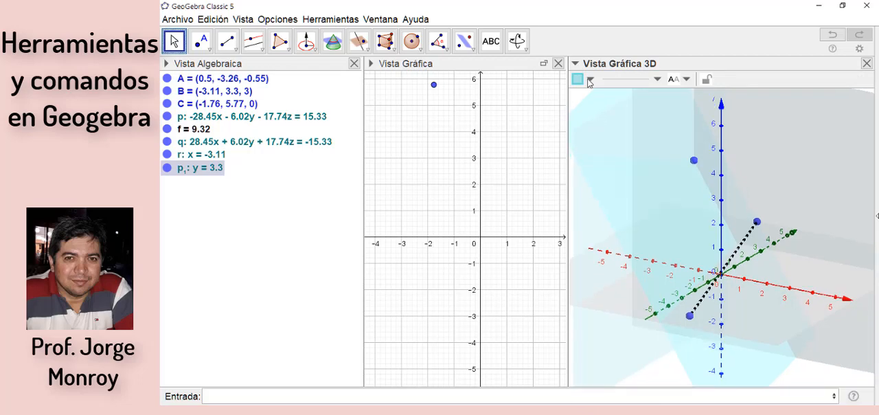
left_click(589, 80)
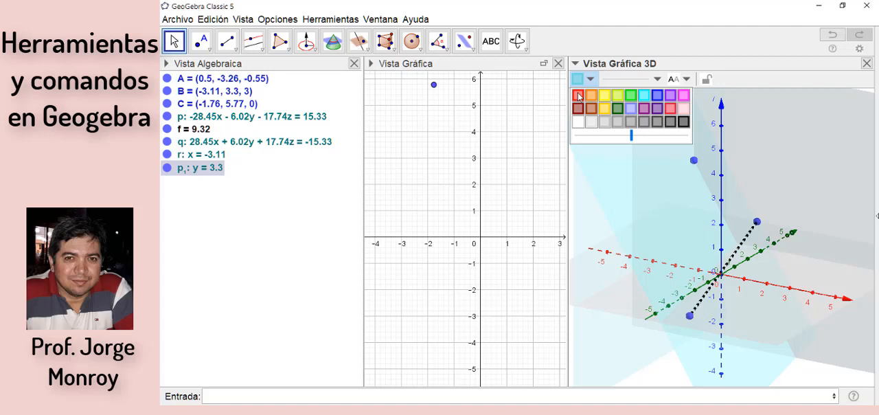
left_click(578, 95)
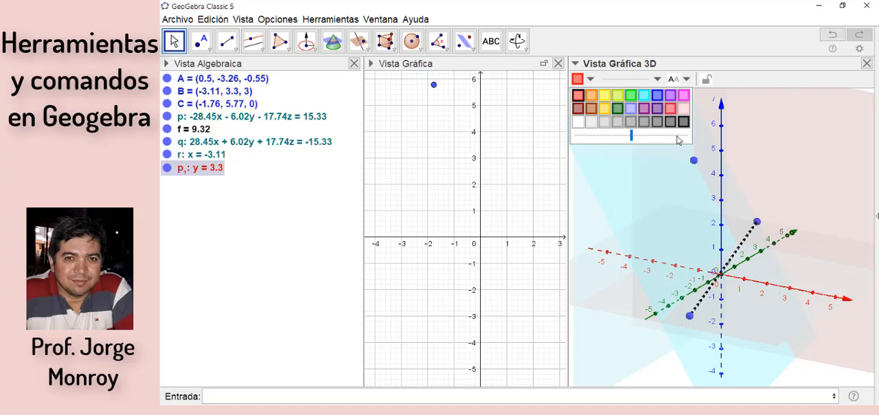
left_click(677, 135)
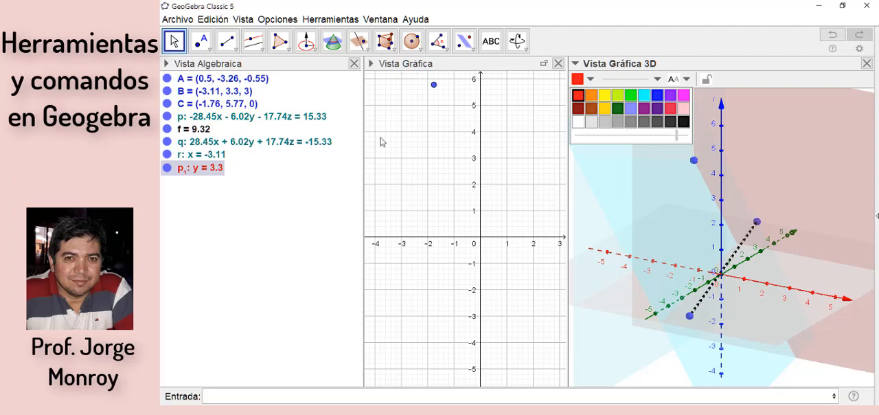
left_click(616, 124)
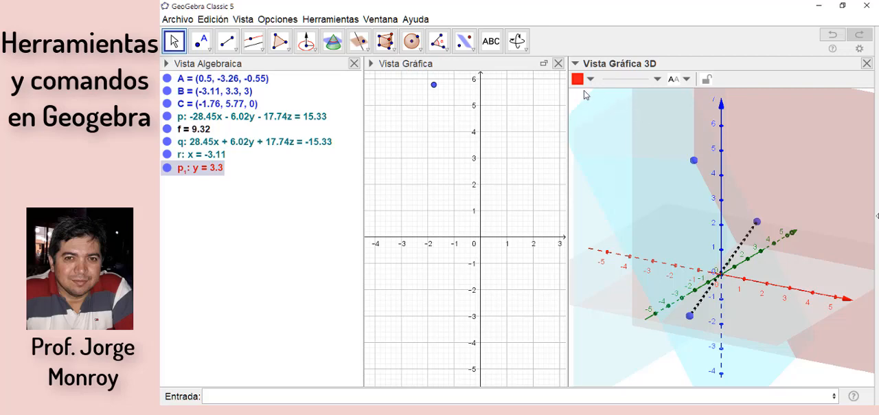
left_click(232, 142)
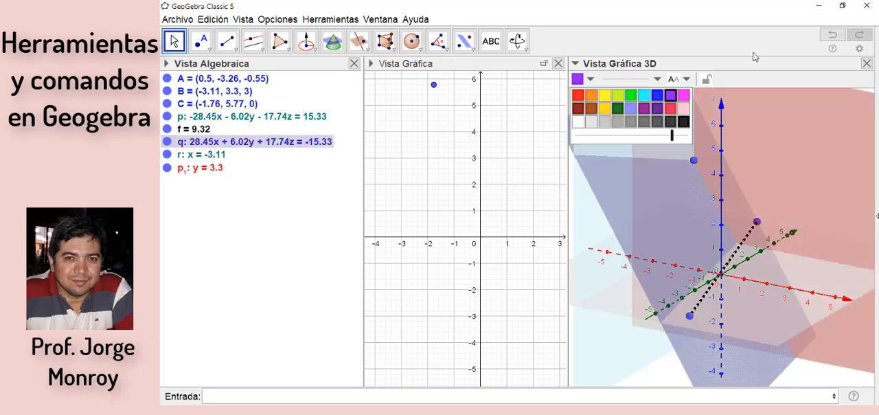
left_click(753, 57)
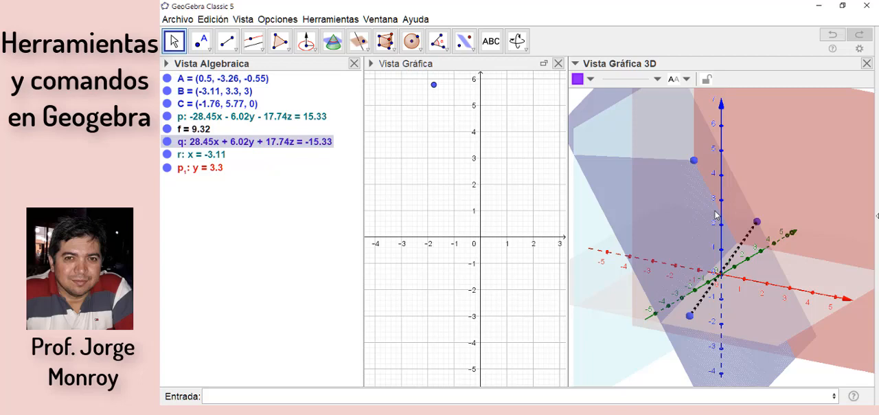
Step: Delete all points, planes and the segment from the construction
key("ctrl+a")
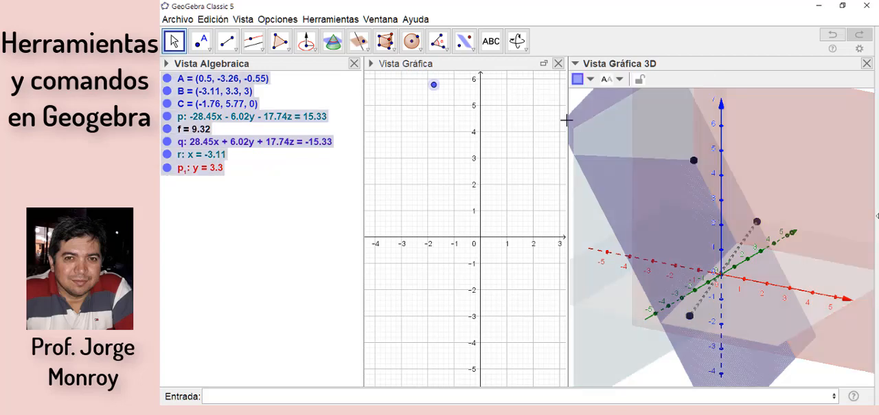
key("Delete")
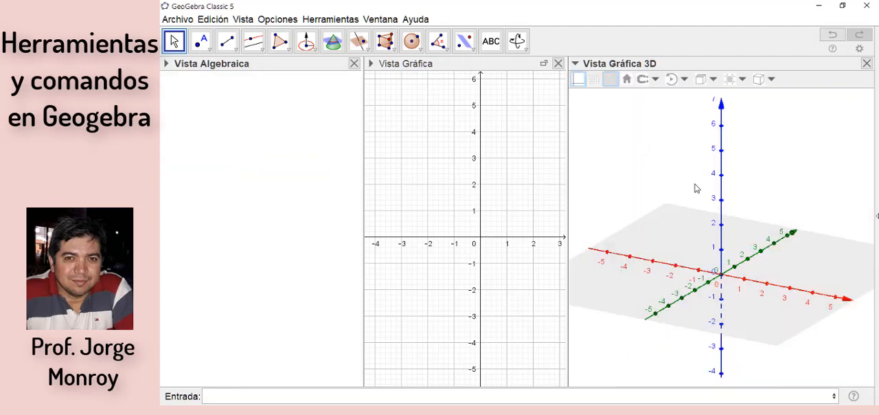
left_click(368, 51)
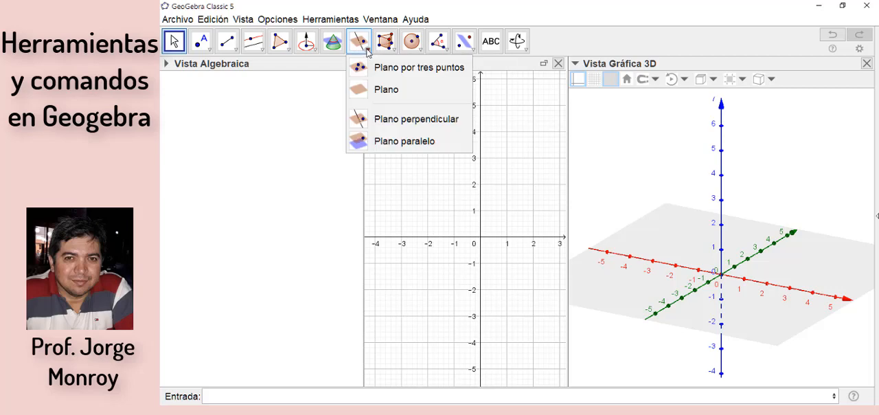
left_click(394, 50)
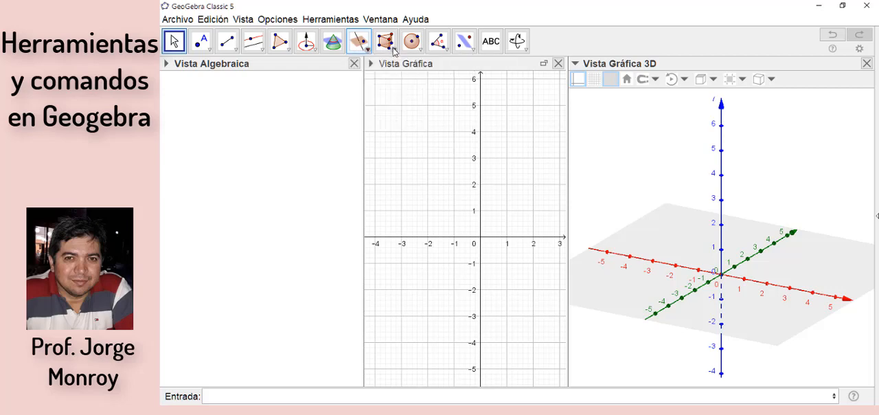
left_click(394, 50)
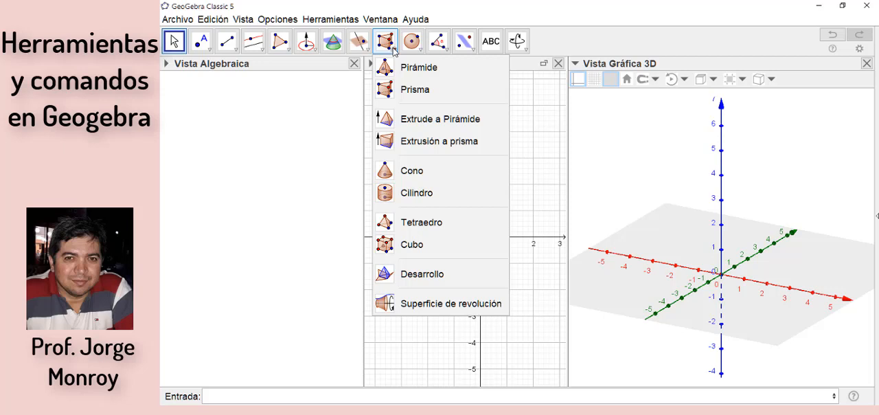
left_click(420, 49)
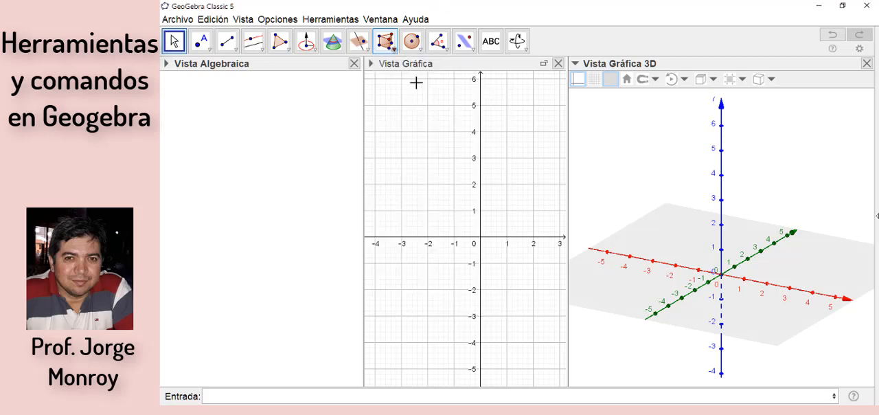
left_click(385, 53)
left_click(386, 51)
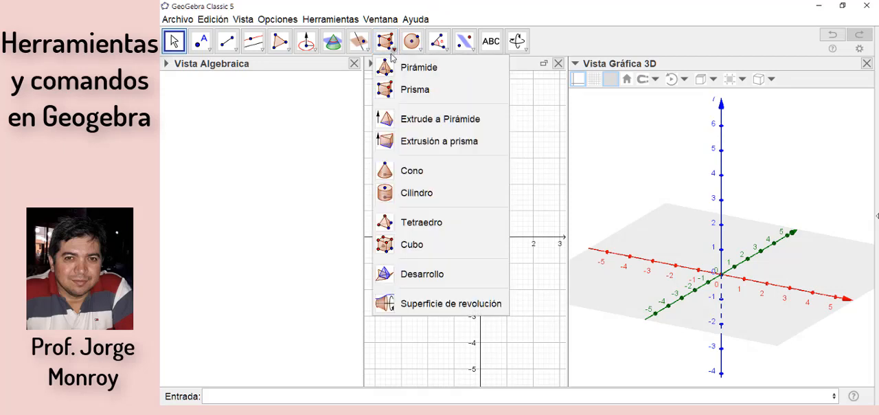
left_click(396, 72)
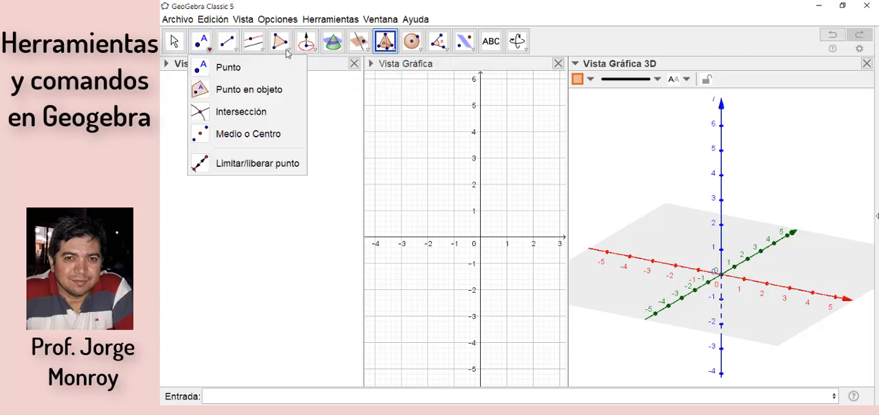
Step: Construct a regular polygon with 5 vertices in the 3D view, with one side on the x-axis from (-1, 0, 0) to (1, 0, 0)
mouse_move(291, 56)
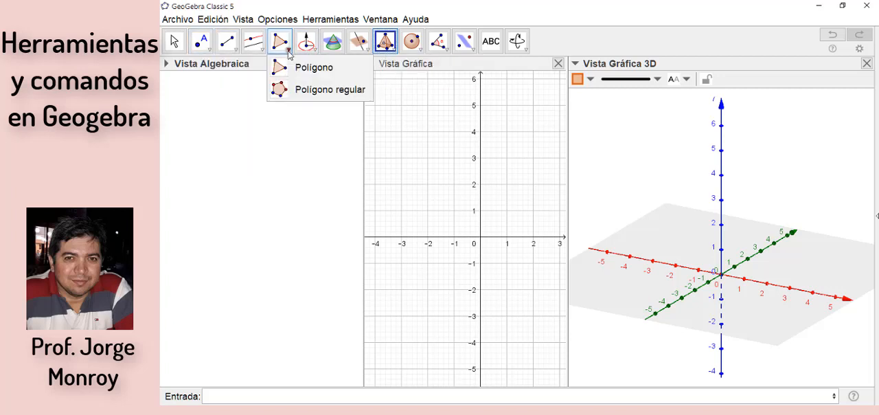
left_click(295, 94)
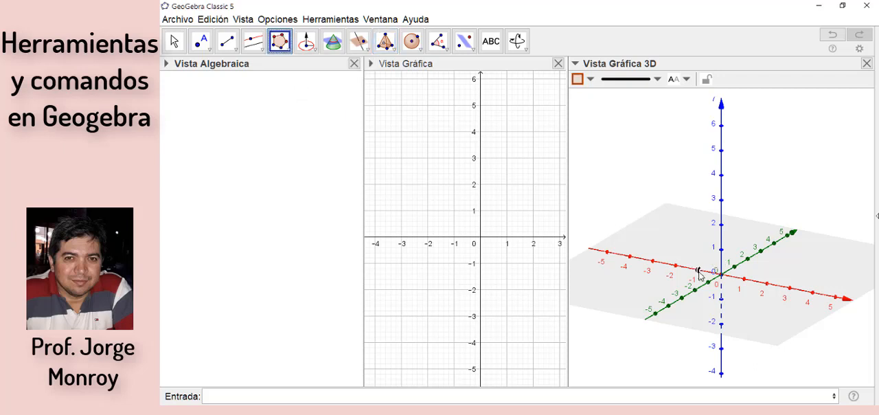
left_click(698, 272)
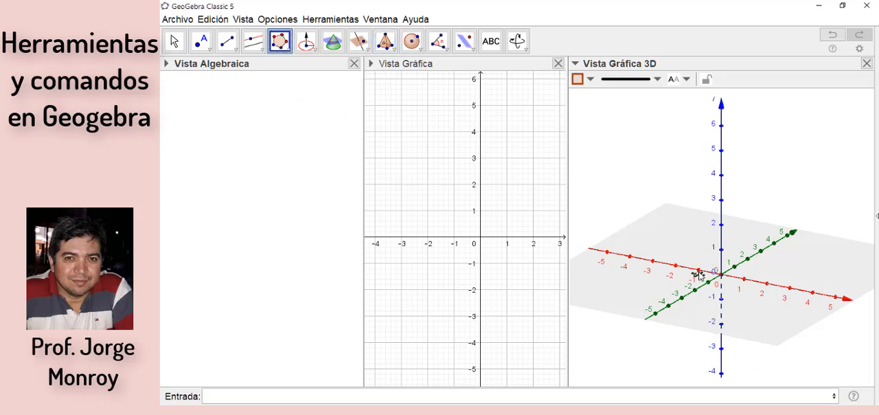
left_click(745, 280)
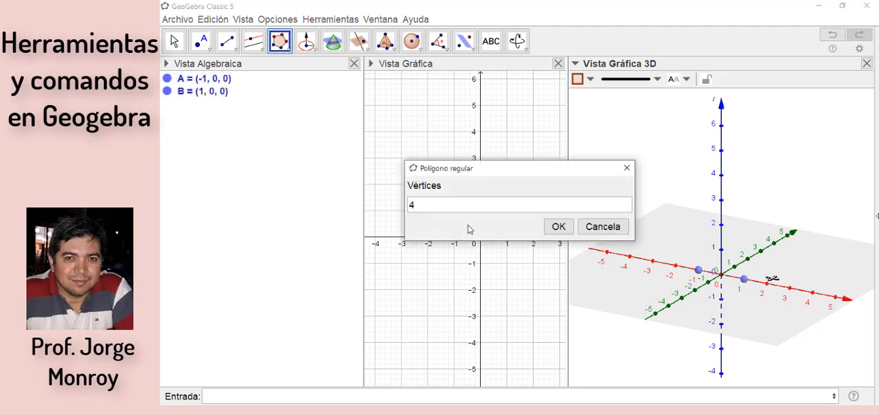
left_click(427, 202)
type("5")
left_click(558, 227)
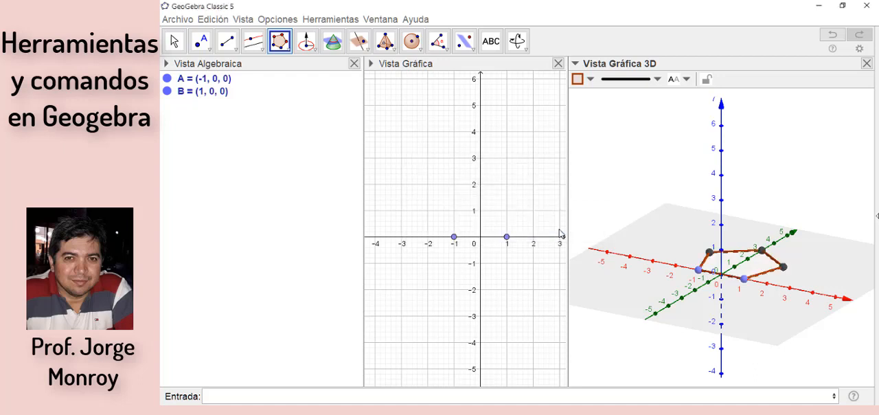
Step: Construct a pyramid on the pentagon with its apex on the z-axis at (0, 0, 3)
left_click(386, 45)
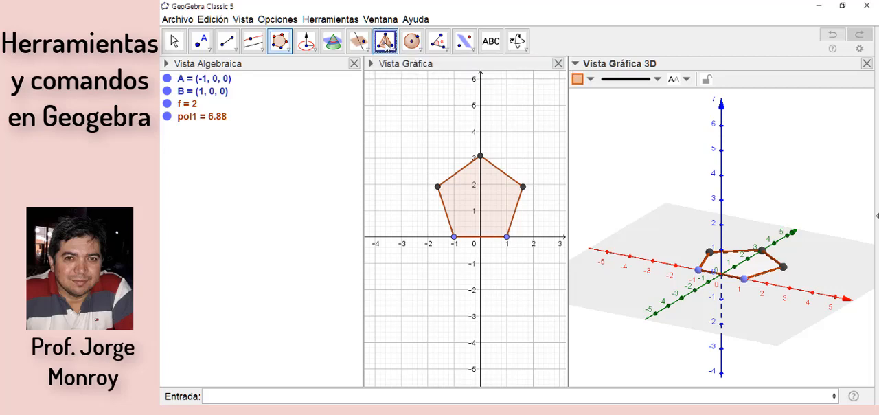
left_click(386, 46)
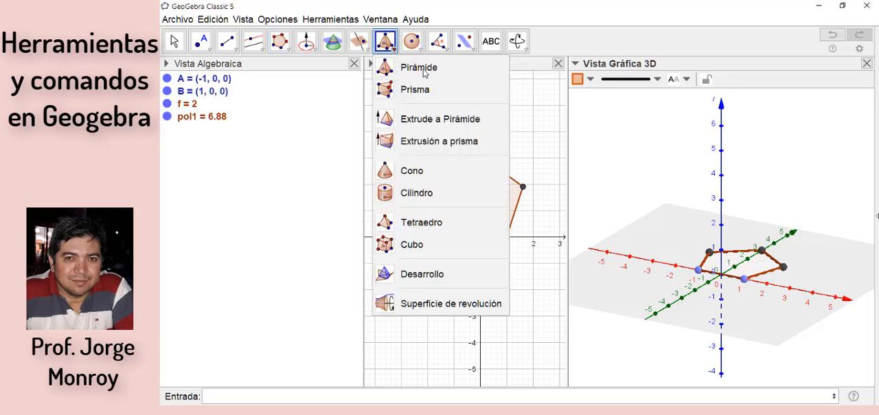
left_click(420, 68)
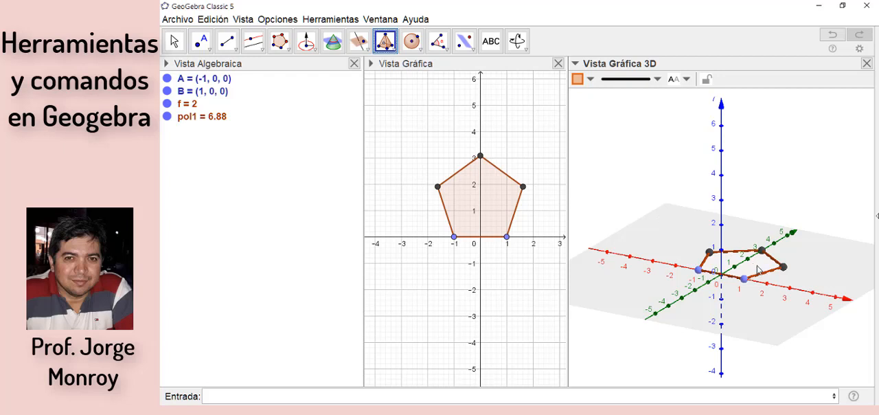
left_click(758, 268)
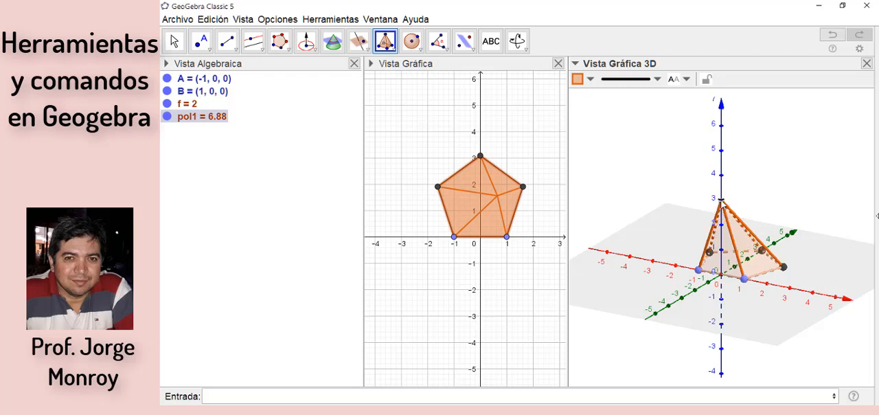
left_click(721, 201)
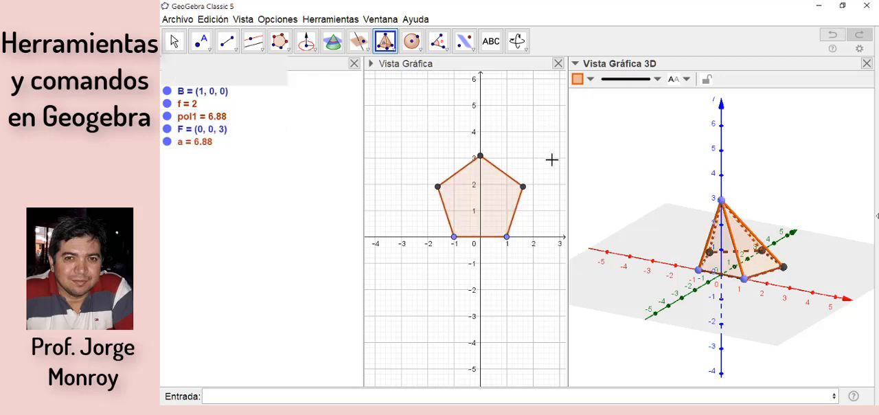
key("Escape")
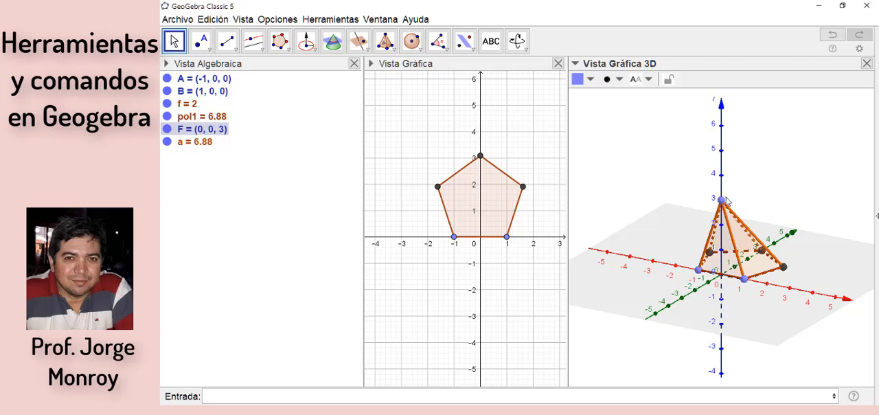
Step: Move the pentagonal pyramid's apex up and back down along the z-axis
key("Up")
key("Up")
key("Down")
key("Down")
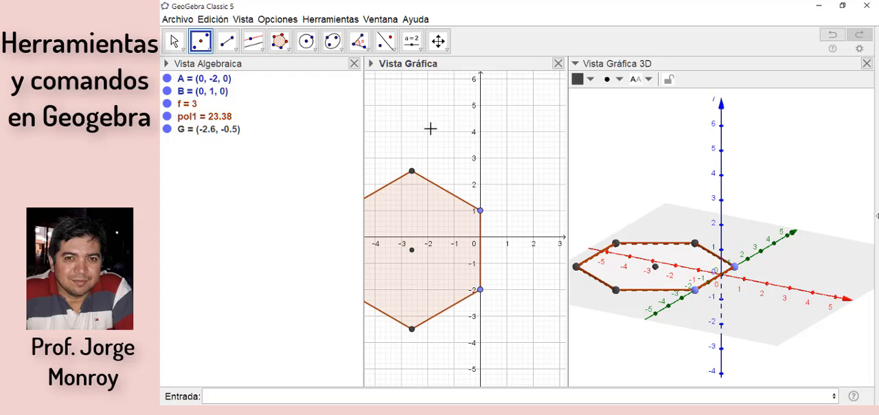
Step: Construct a line through the hexagon's centre point G, perpendicular to the hexagon's base plane
left_click(259, 47)
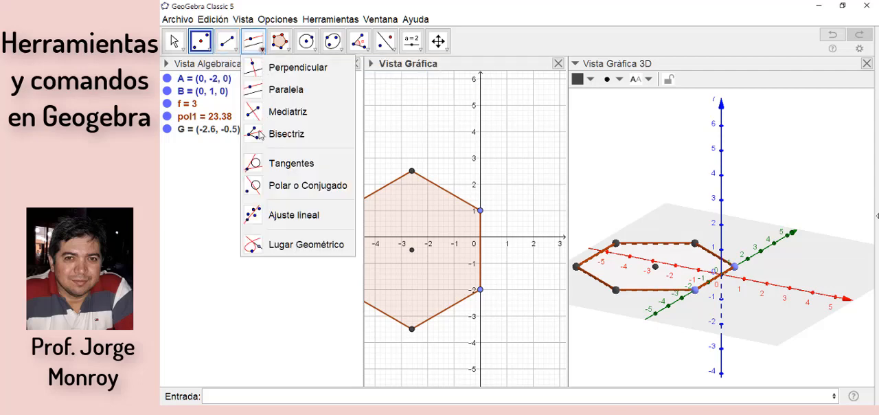
left_click(282, 70)
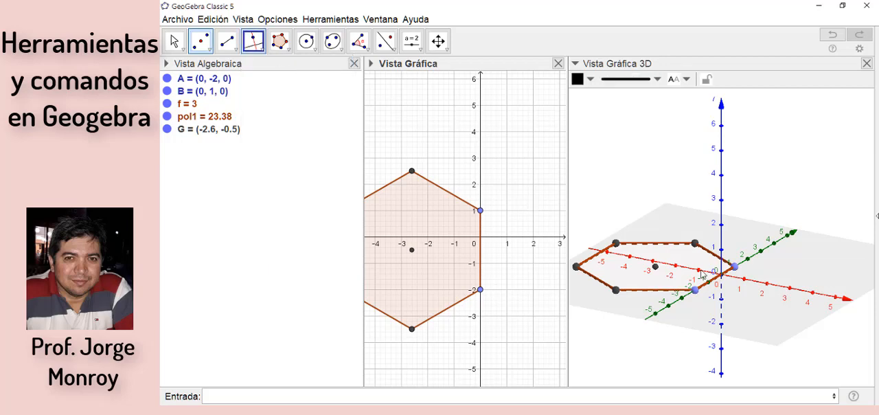
left_click(658, 270)
left_click(658, 270)
key("Escape")
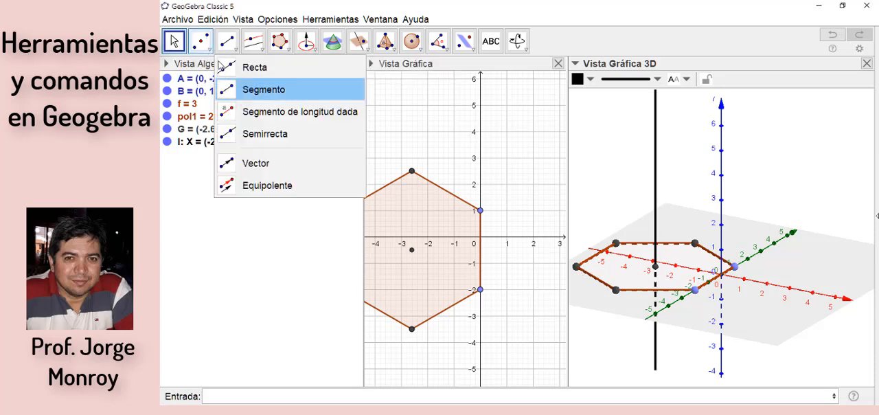
Step: Place a point on the perpendicular line at a height of about 5.46
left_click(206, 55)
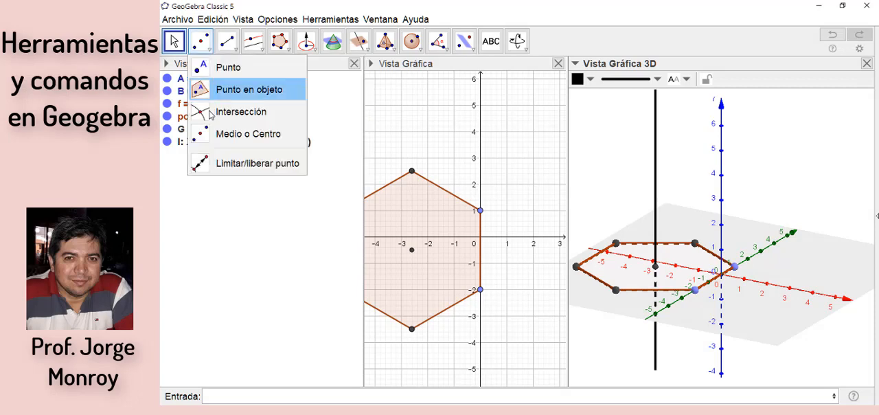
left_click(204, 97)
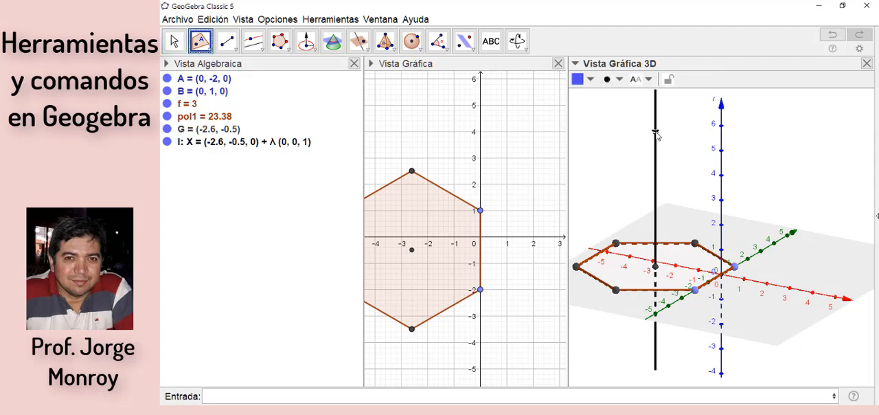
left_click(655, 132)
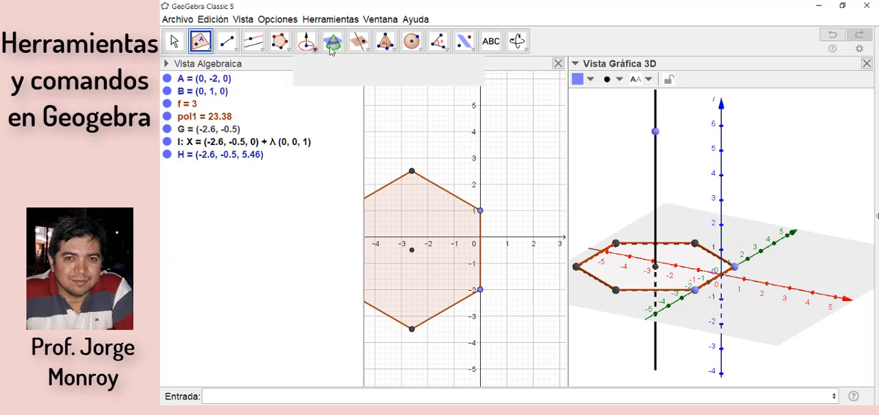
Step: Construct a pyramid with the hexagon as its base and point H on the perpendicular line as its apex
left_click(385, 41)
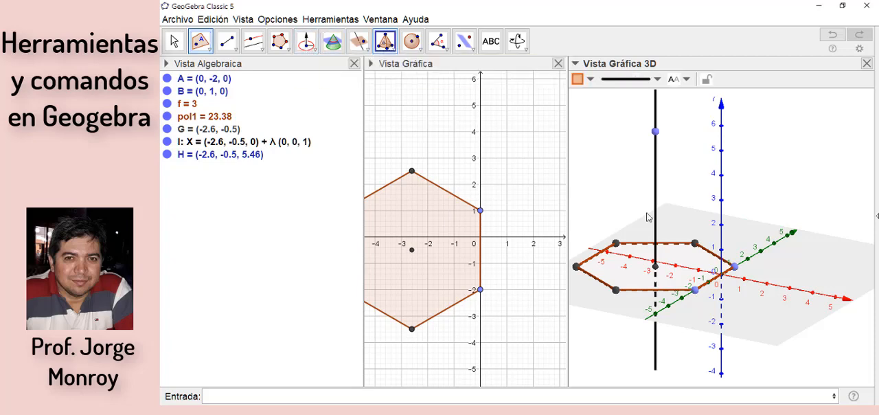
left_click(613, 272)
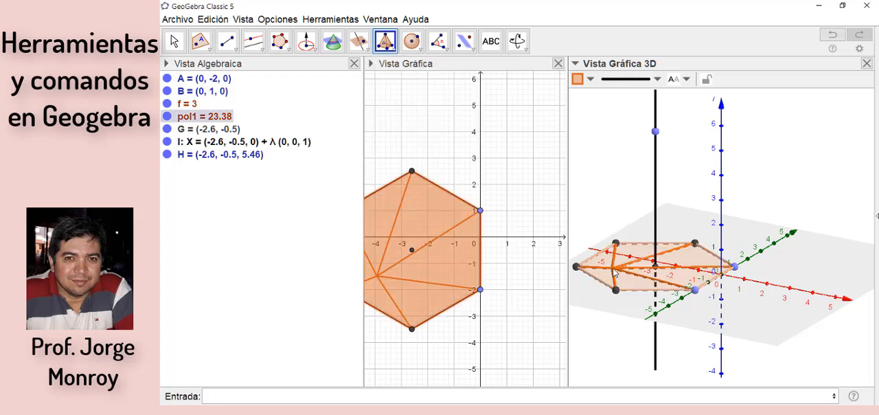
left_click(656, 133)
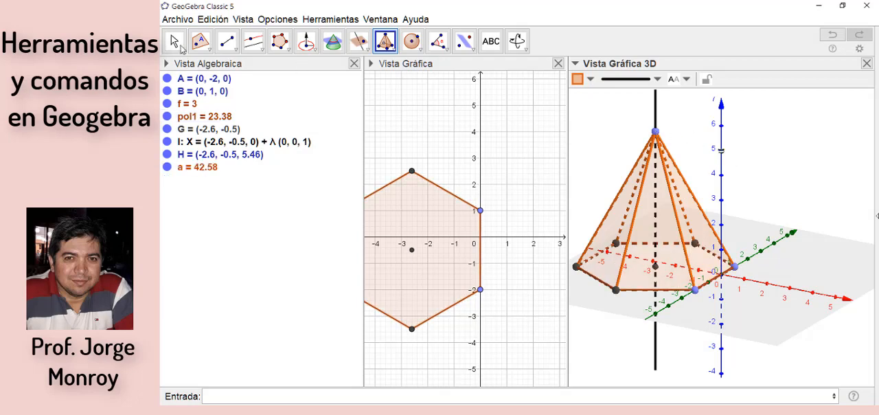
Step: Lower the hexagonal pyramid's apex along the perpendicular line to about 1.23 and raise it again to about 5.16
key("Escape")
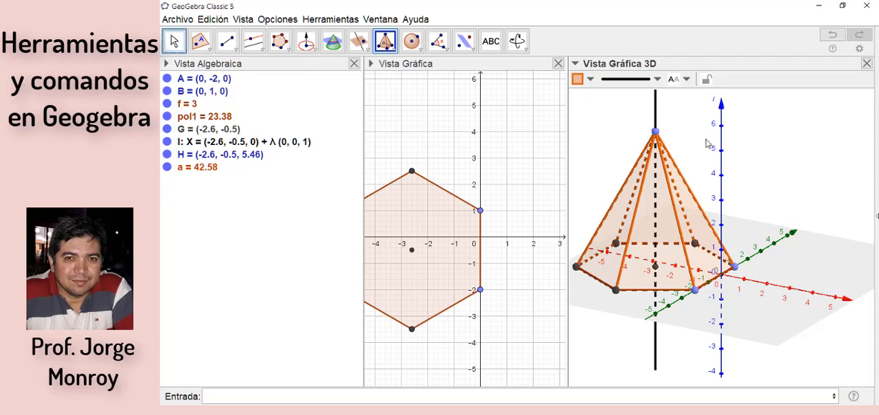
key("Escape")
left_click_drag(654, 142, 664, 242)
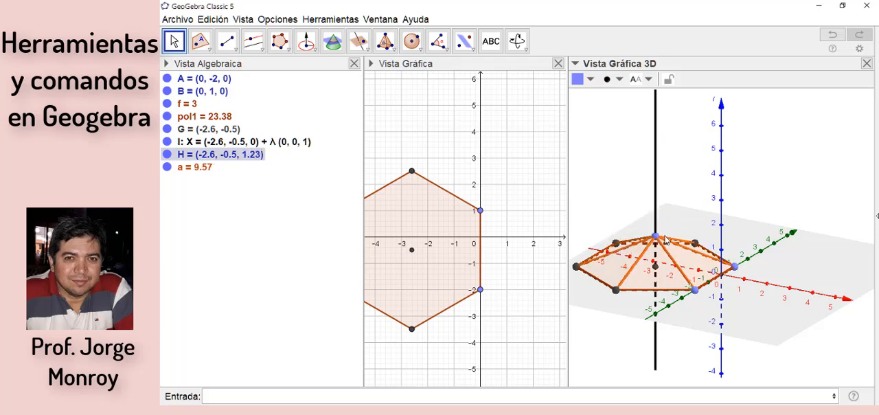
left_click_drag(662, 152, 661, 141)
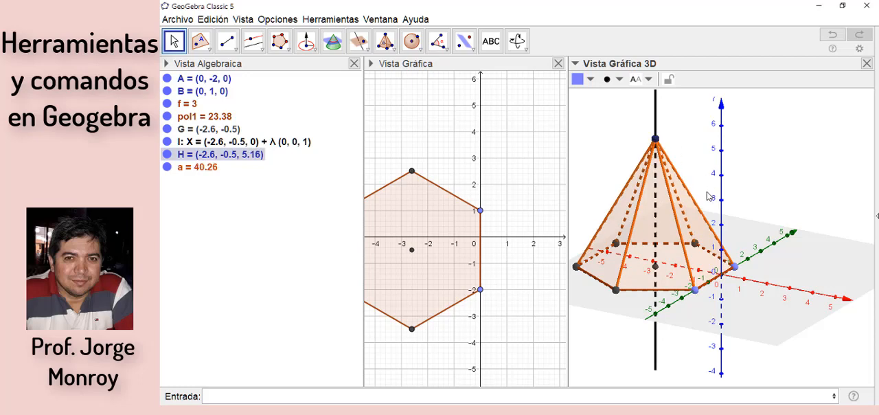
Step: Delete the hexagonal pyramid with its base, points and perpendicular line from the construction
key("ctrl+a")
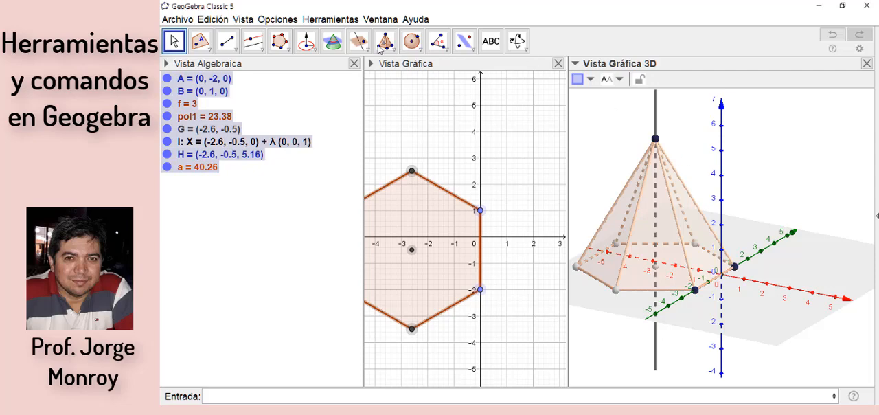
key("Delete")
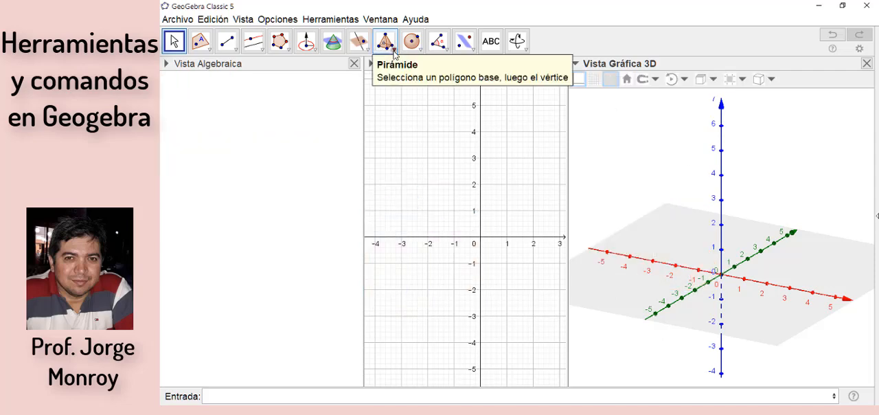
Step: Draw a quadrilateral on the xy-plane with vertices at (-2, 0, 0) and about (-0.95, 3.53, 0), (1.86, 2.05, 0) and (1.45, -2.91, 0)
left_click(393, 53)
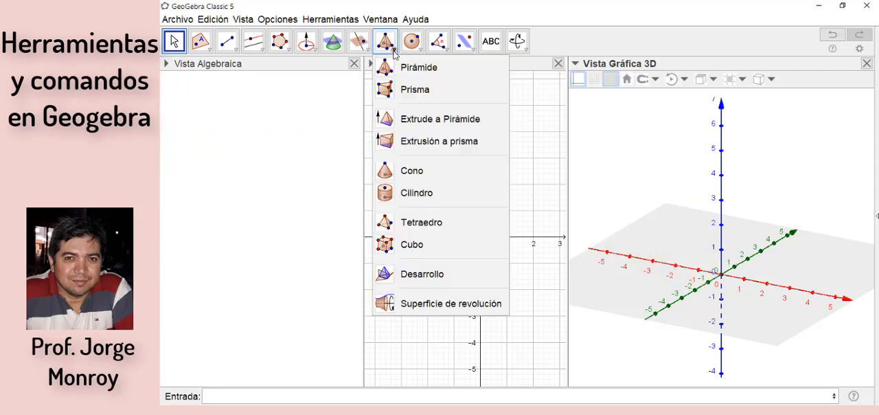
left_click(421, 97)
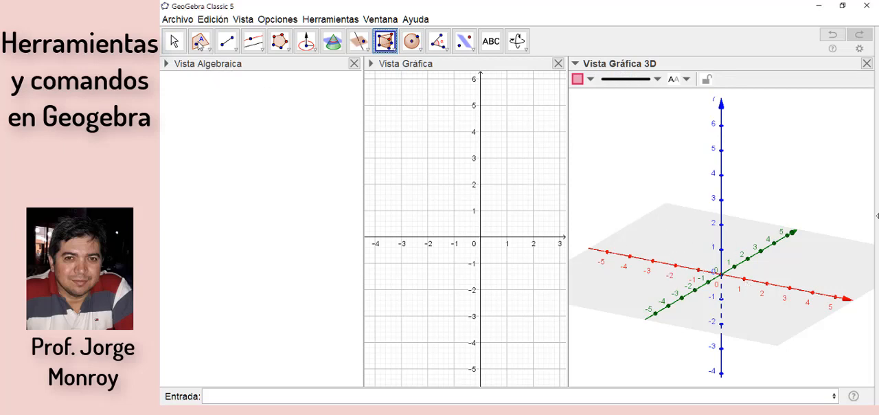
left_click(280, 46)
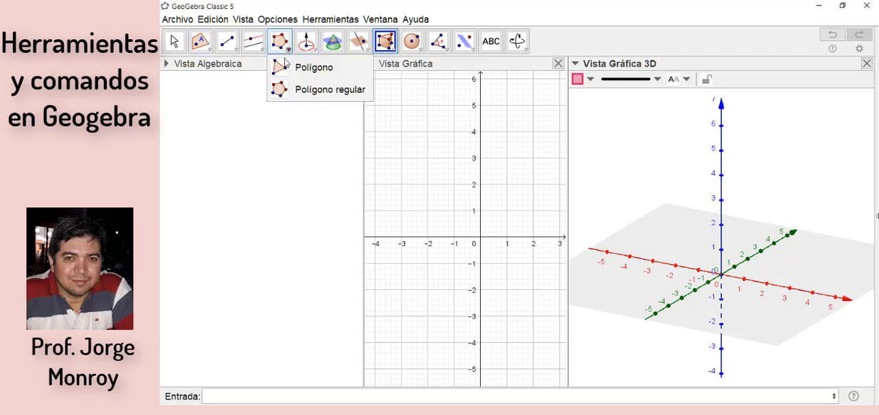
left_click(285, 68)
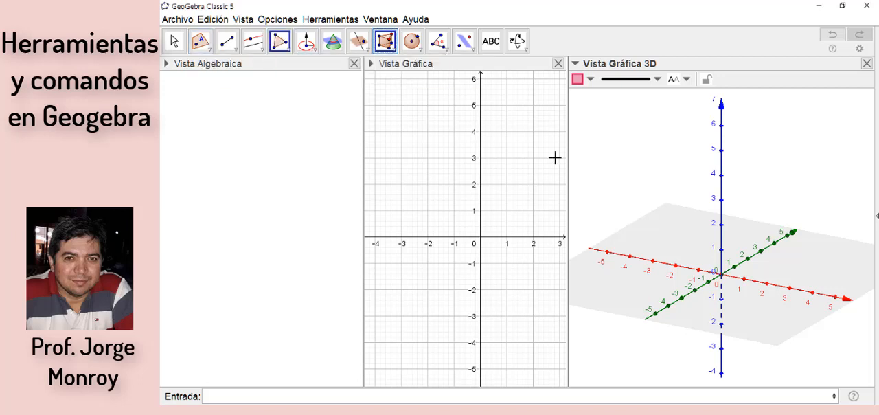
left_click(677, 266)
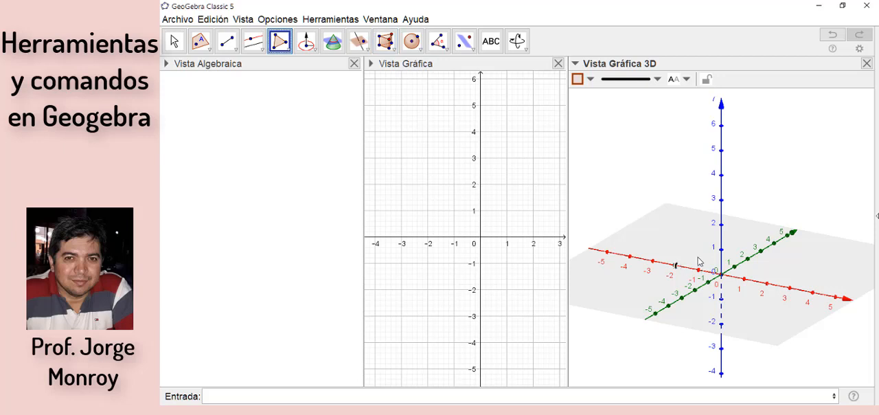
left_click(747, 243)
left_click(791, 268)
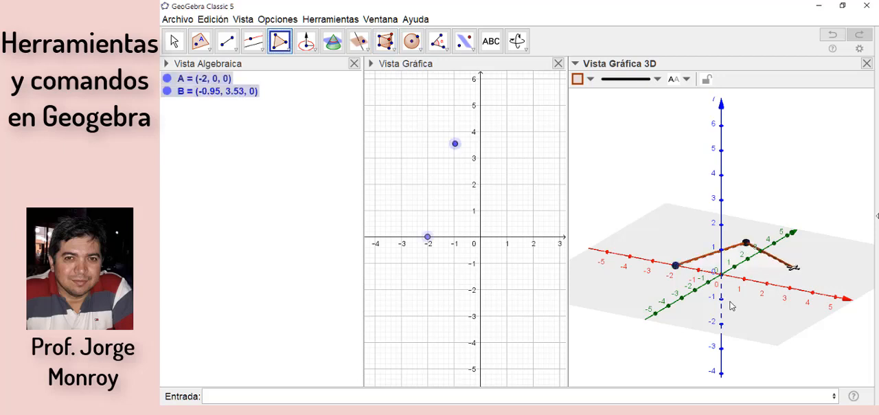
left_click(716, 304)
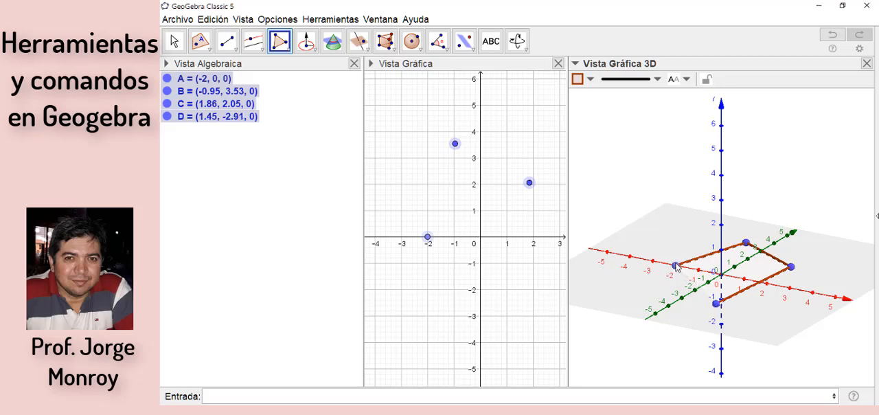
left_click(677, 267)
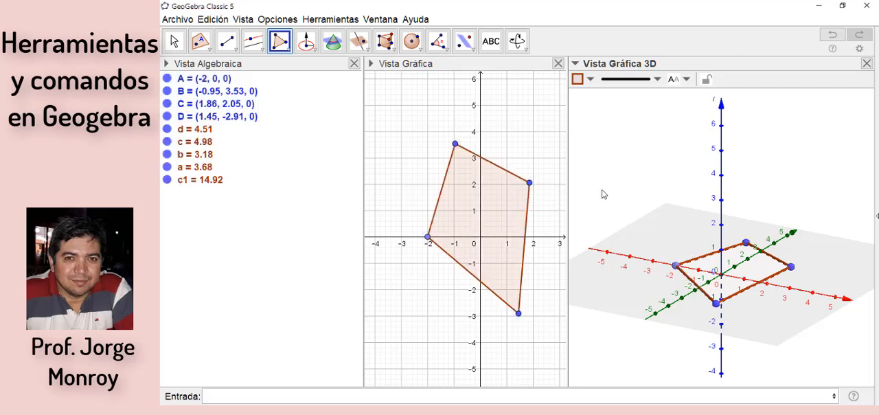
Step: Construct a prism from the quadrilateral base with a top point picked beyond it, and delete the whole construction
left_click(387, 42)
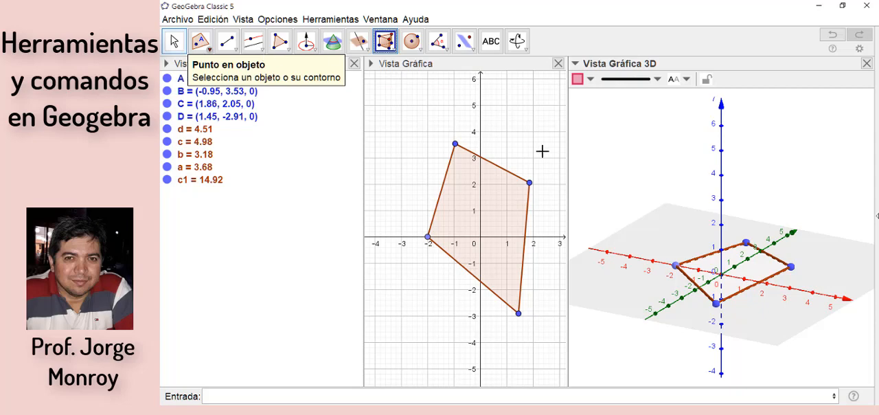
left_click(760, 269)
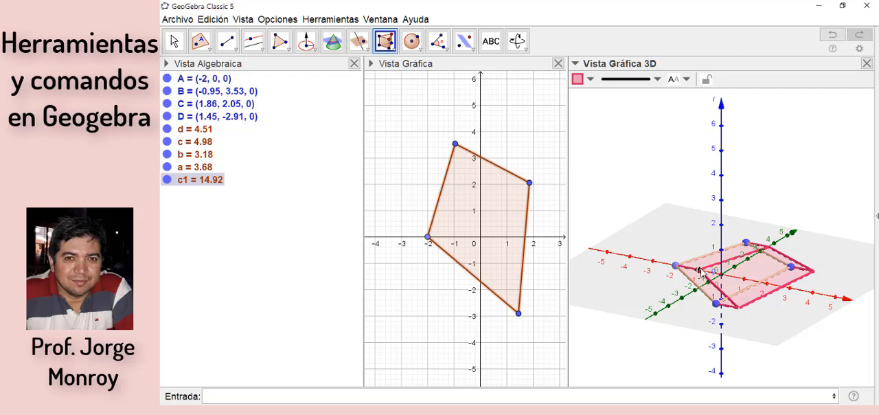
left_click(799, 254)
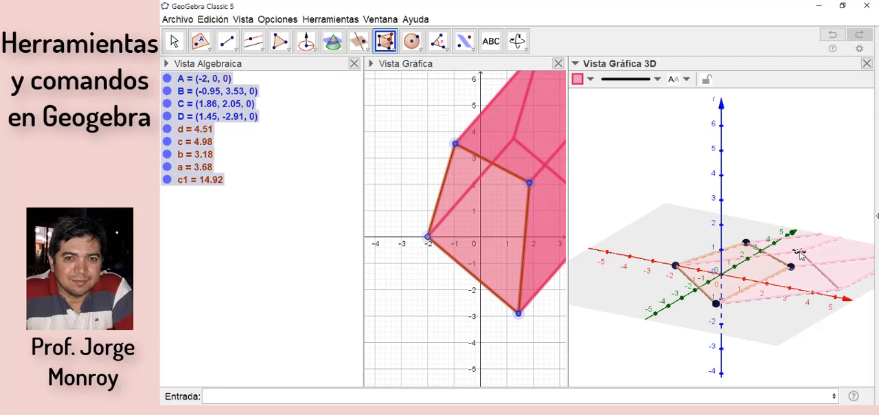
key("Delete")
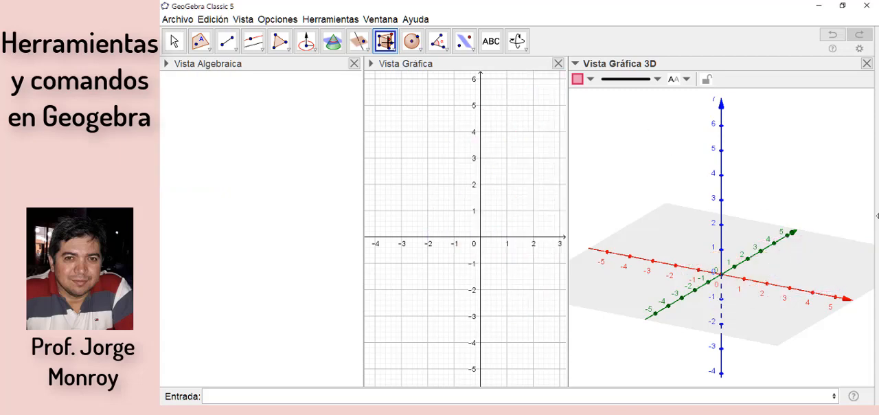
Step: Place a point on the negative x-axis at about x = -2.82 as the centre for a circle
left_click(395, 53)
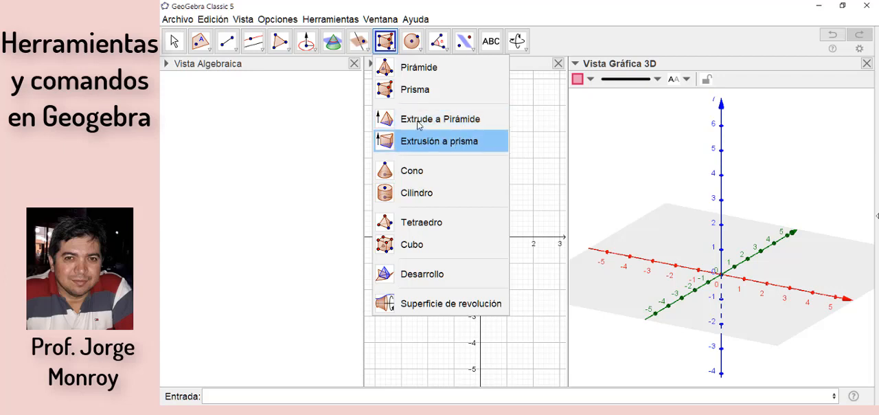
left_click(417, 120)
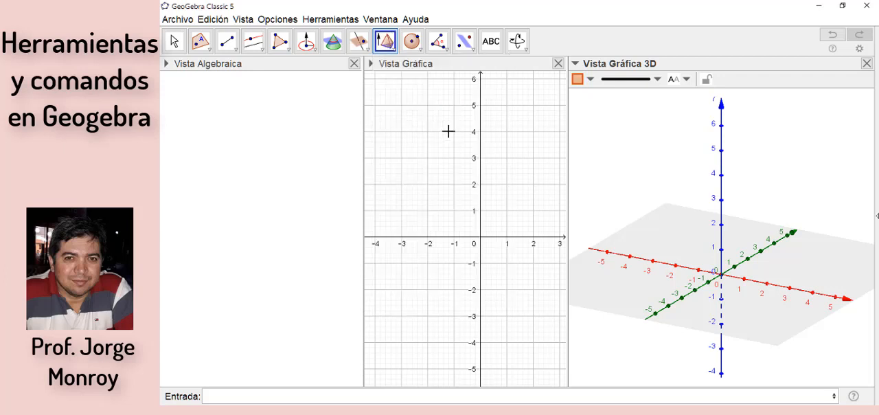
left_click(389, 44)
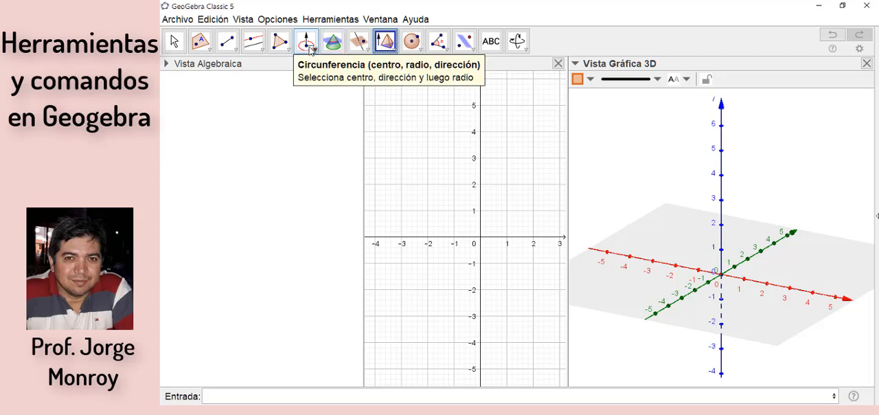
left_click(311, 50)
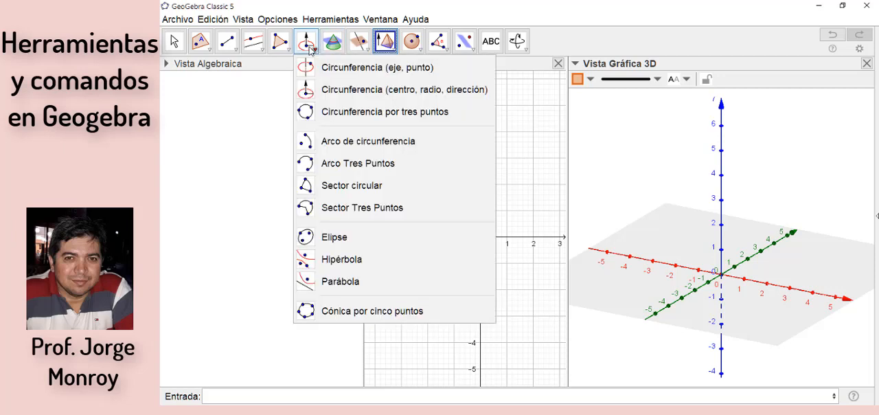
left_click(324, 94)
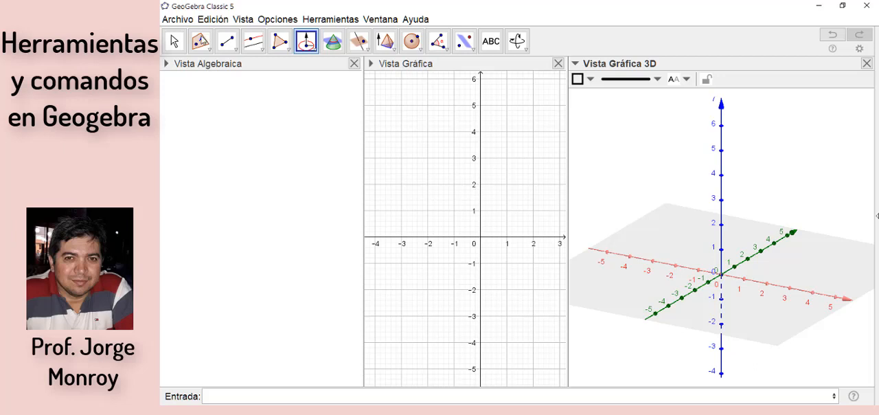
left_click(200, 40)
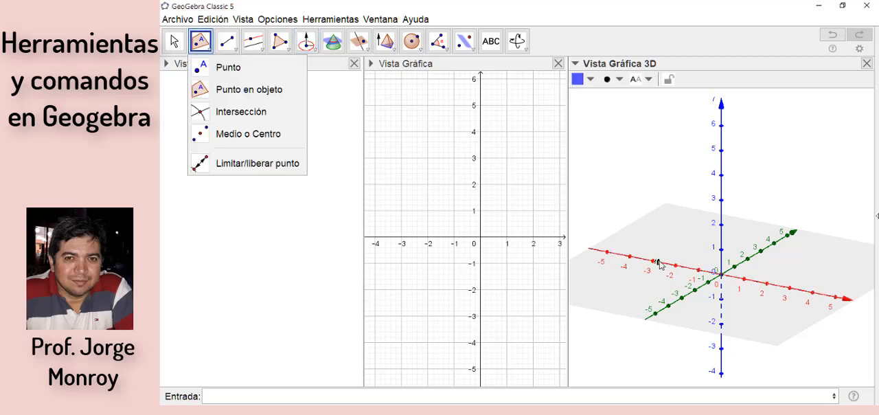
left_click(657, 262)
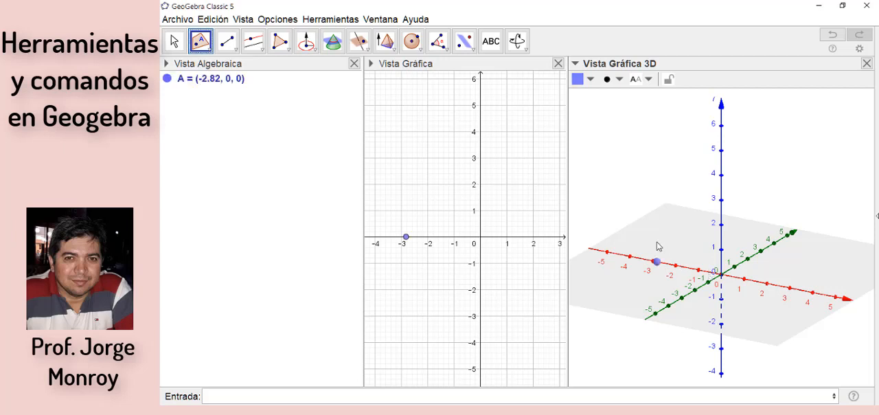
Step: Draw a circle of radius 4 centred at the point, with the x-axis as its direction
left_click(306, 42)
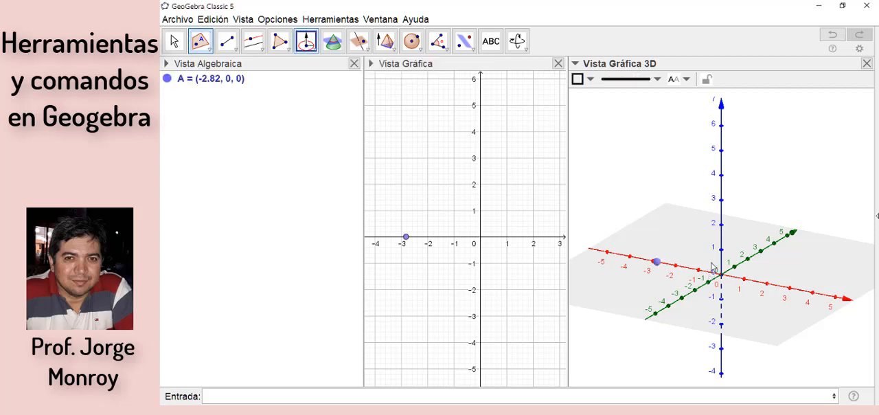
left_click(657, 264)
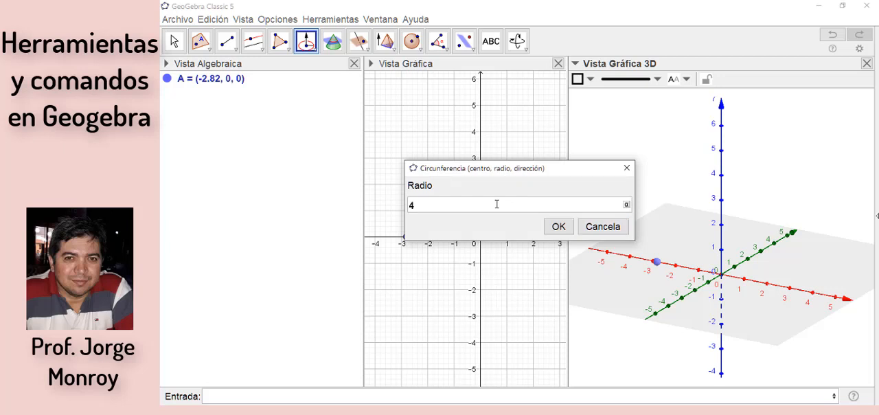
left_click(557, 227)
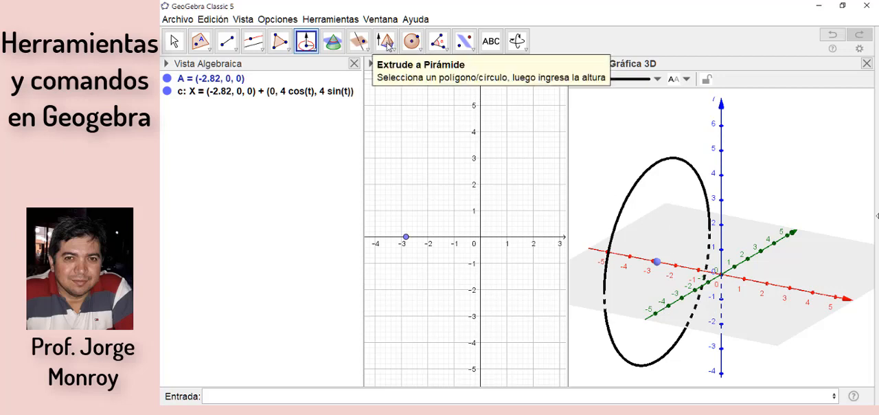
Step: Extrude the circle into a cone with a height of 4 using Extrude to Pyramid
left_click(387, 42)
left_click(387, 43)
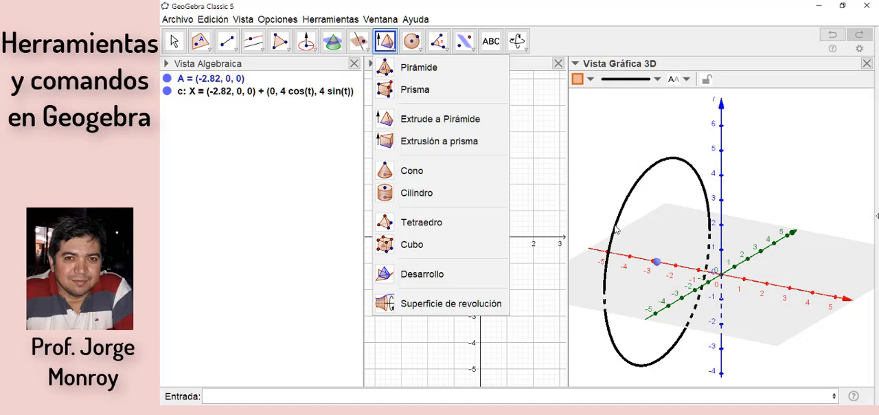
left_click(616, 229)
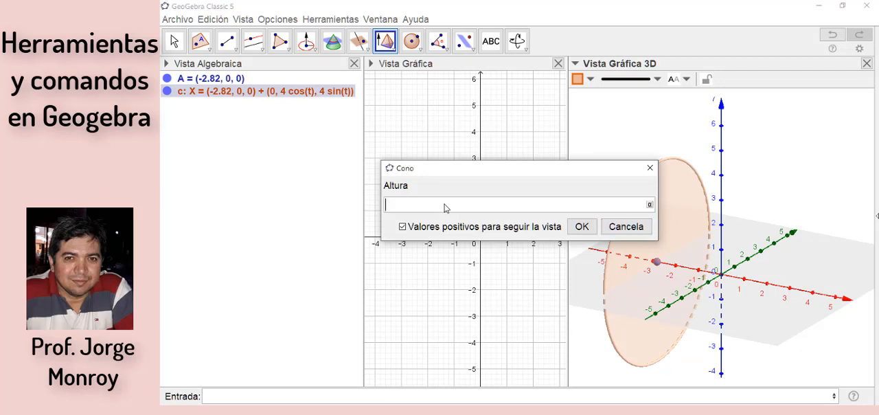
type("4")
left_click(582, 226)
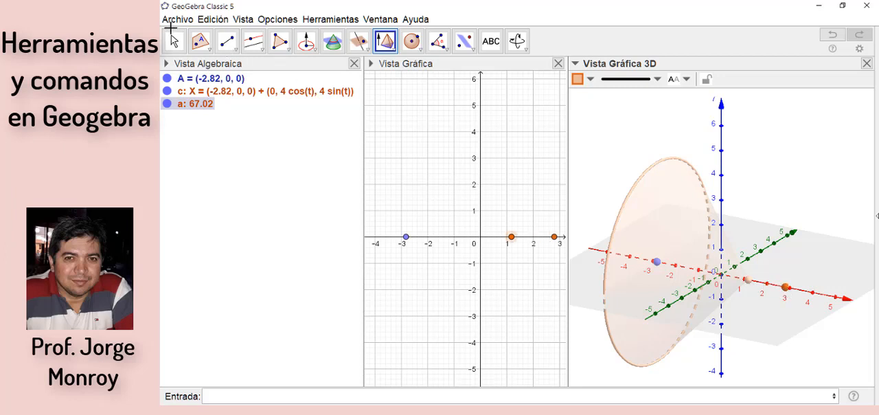
Step: Vary the cone's height by moving its apex along the x-axis, and shift the base circle's centre to about x = -5.27
left_click(173, 40)
key("Escape")
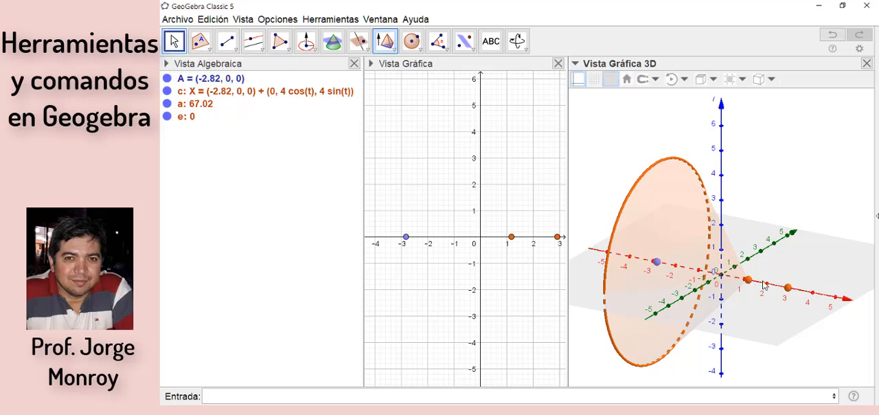
left_click_drag(787, 287, 775, 285)
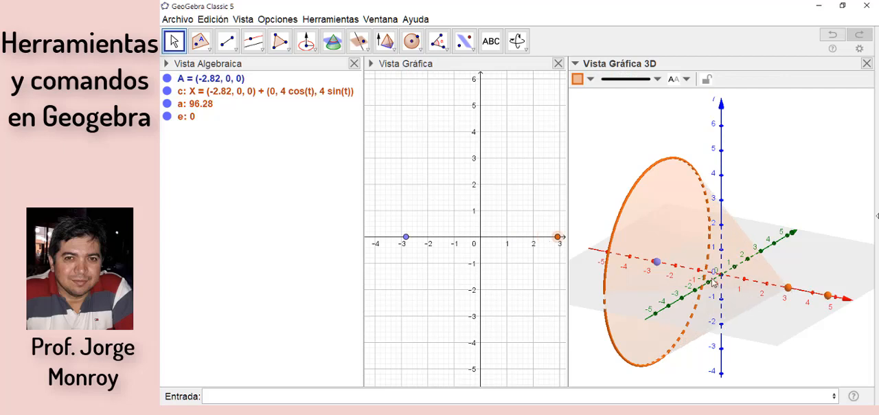
left_click_drag(660, 264, 742, 276)
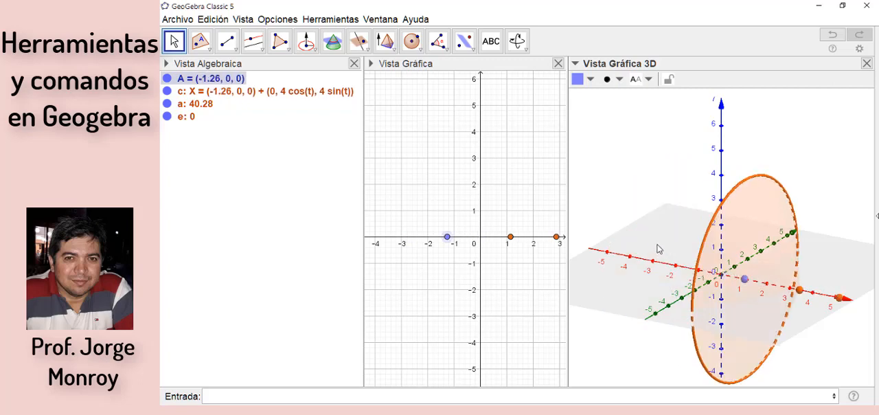
left_click_drag(643, 239, 634, 236)
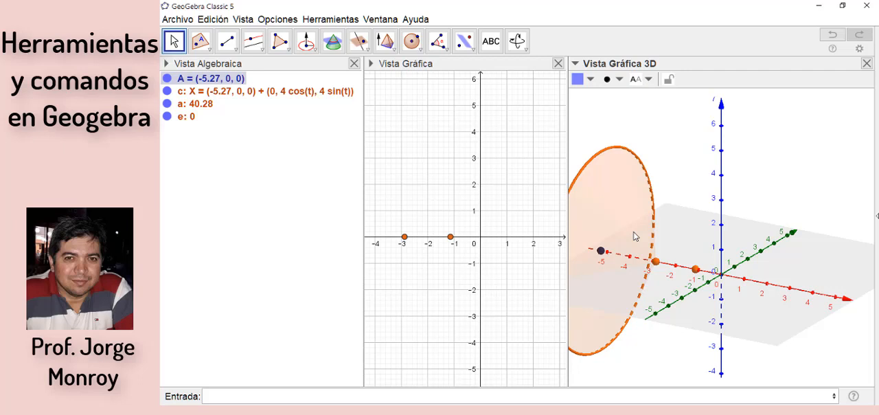
Step: Delete the cone with its circle and centre point from the construction
key("ctrl+a")
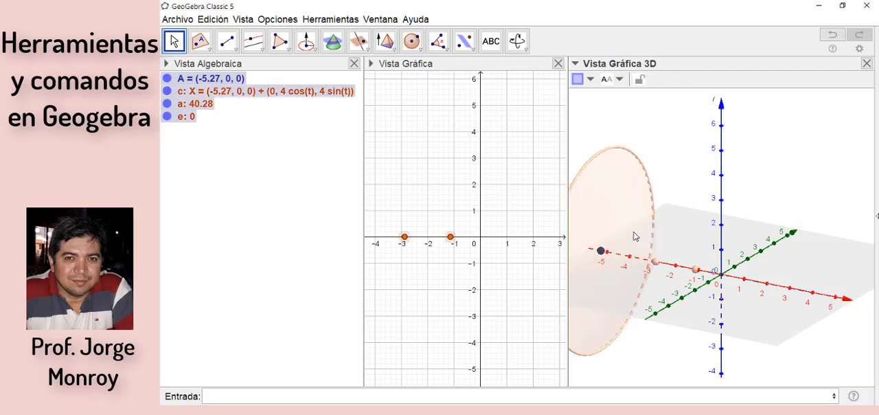
key("Delete")
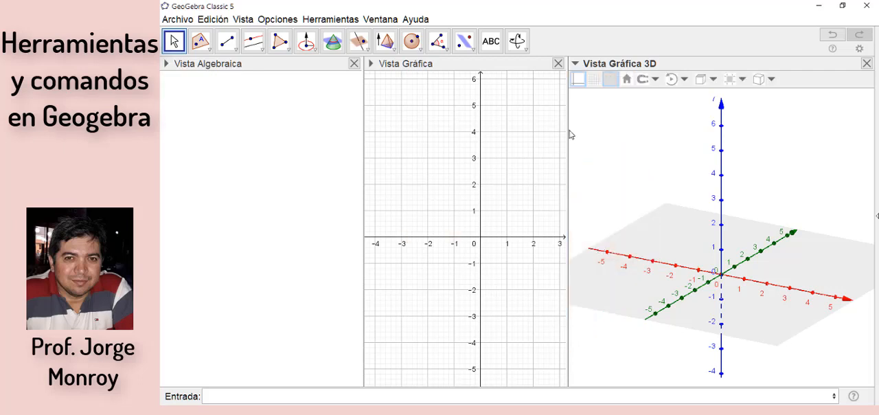
Step: Place two points in the 3D view for a cylinder's axis, at about (-1.32, 0, 0) and (1.31, -0.36, 0)
left_click(394, 49)
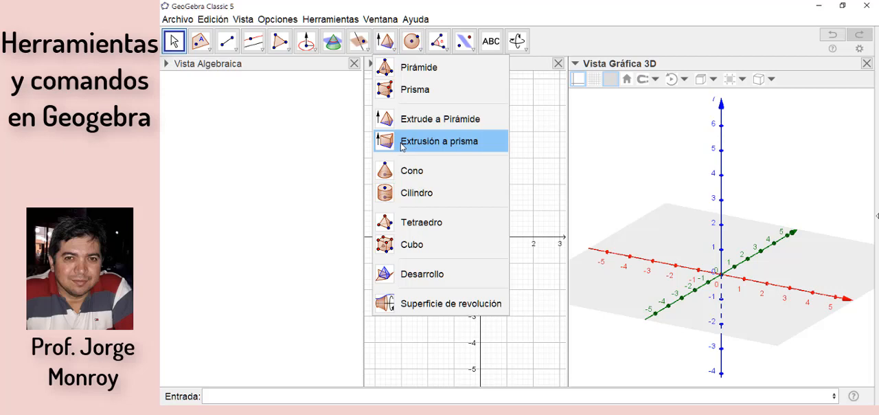
left_click(408, 195)
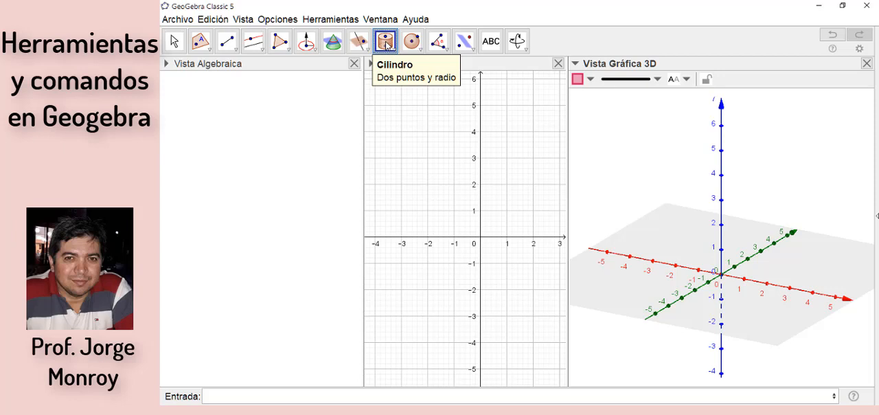
left_click(209, 51)
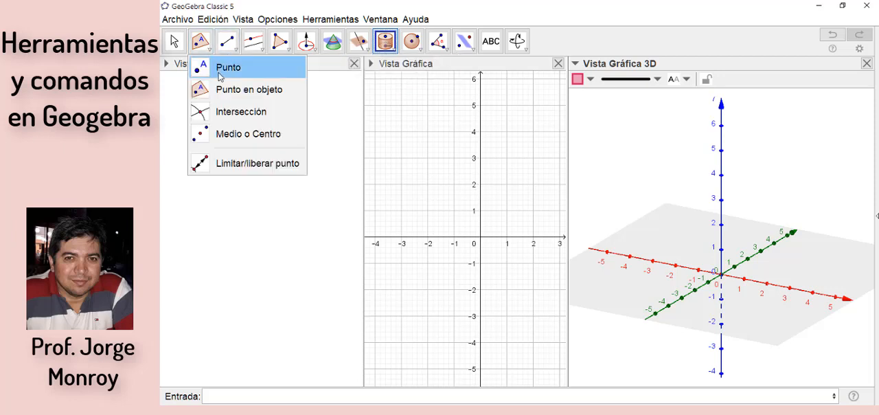
left_click(218, 74)
left_click(691, 268)
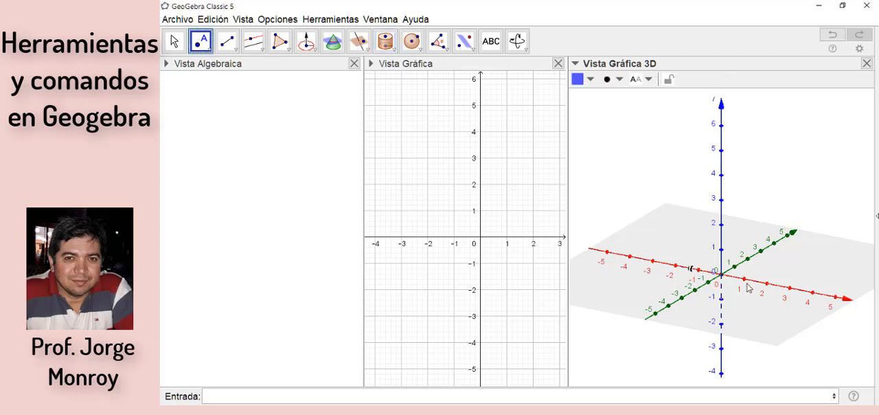
left_click(747, 284)
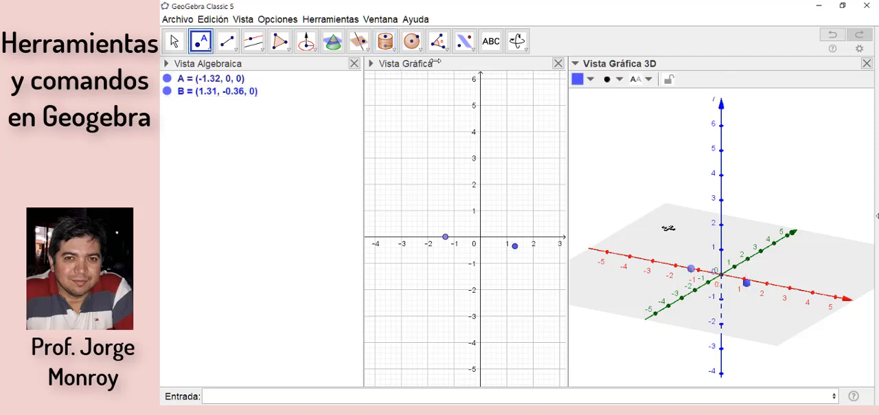
Step: Create a cylinder of radius 2 between the two points and move its base point near x = -1.32 outward
left_click(385, 41)
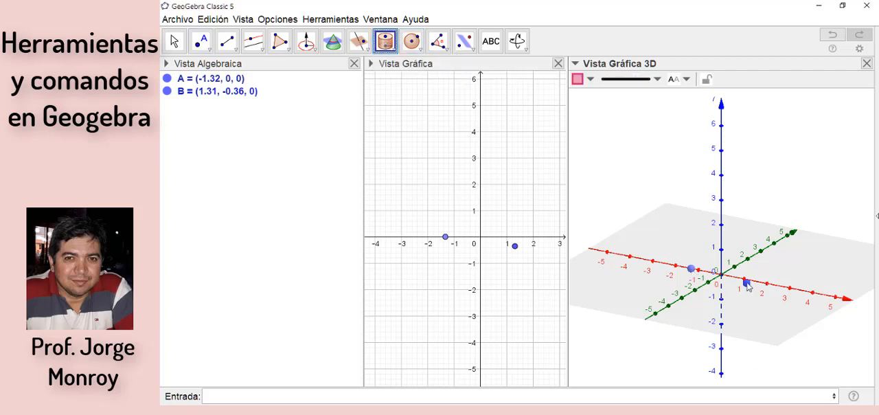
left_click(746, 284)
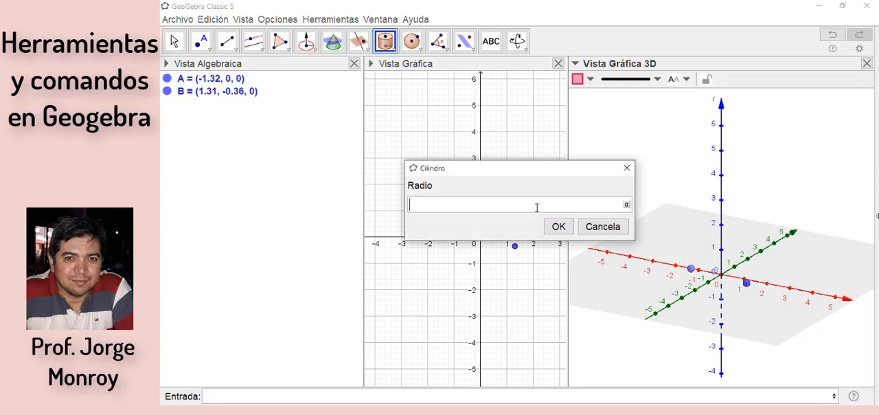
type("2")
left_click(558, 227)
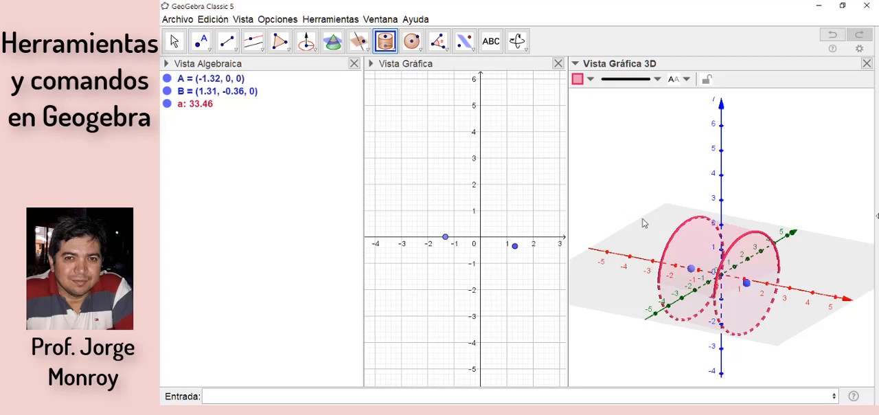
key("Escape")
left_click_drag(690, 269, 639, 249)
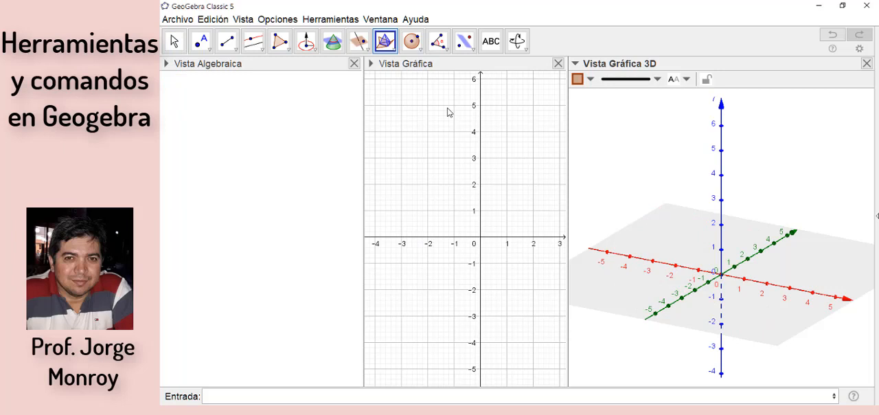
Step: Construct a tetrahedron from two points on the y-axis at about y = -0.79 and y = 1.23
left_click(393, 51)
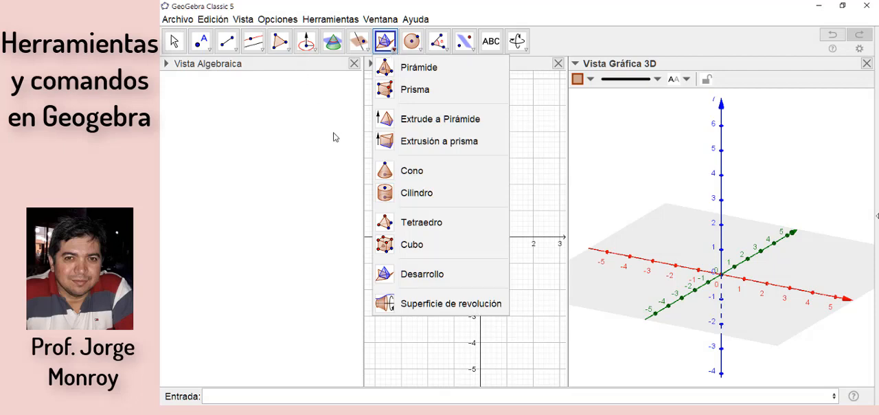
left_click(397, 224)
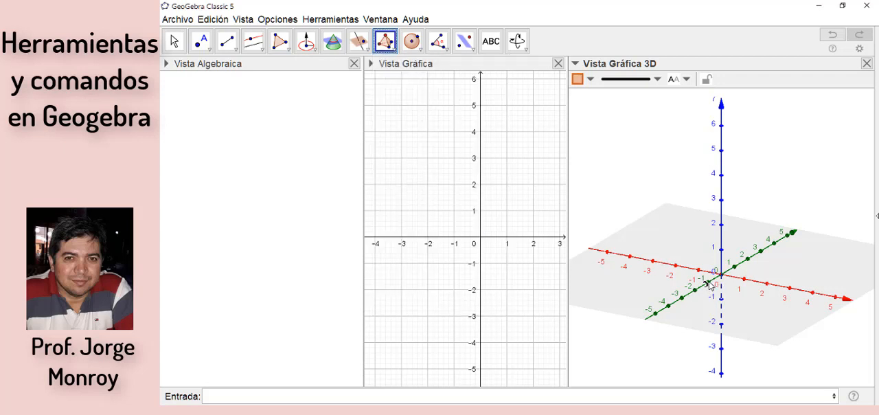
left_click(708, 281)
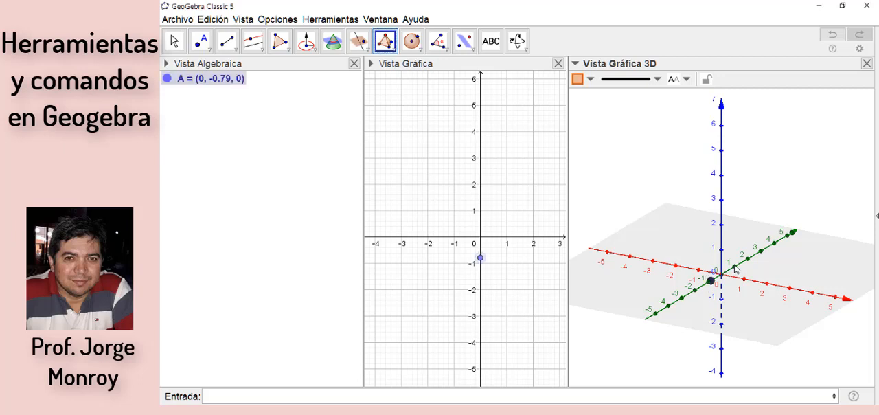
left_click(736, 267)
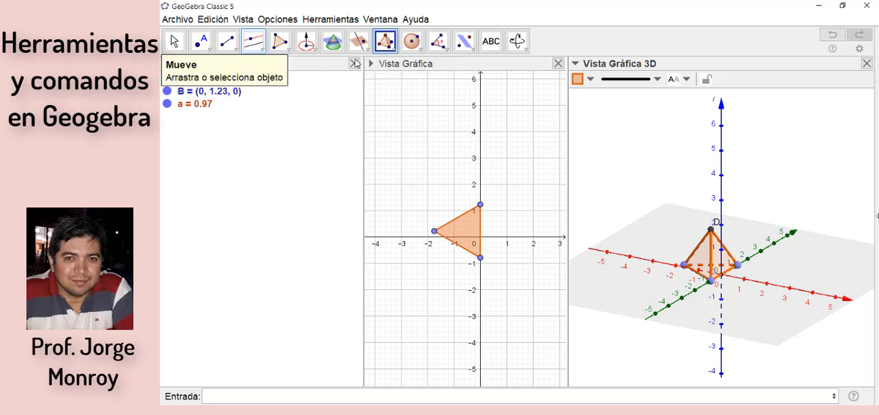
left_click(175, 42)
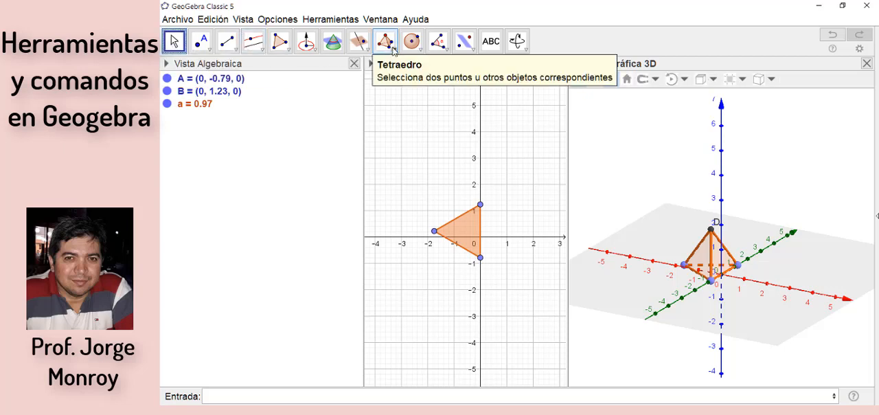
Step: Create the net of the tetrahedron with the Net tool (Desarrollo)
left_click(394, 53)
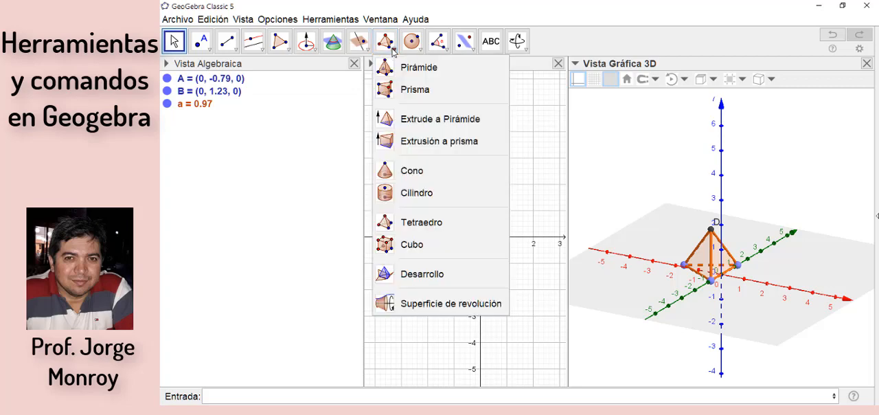
left_click(413, 275)
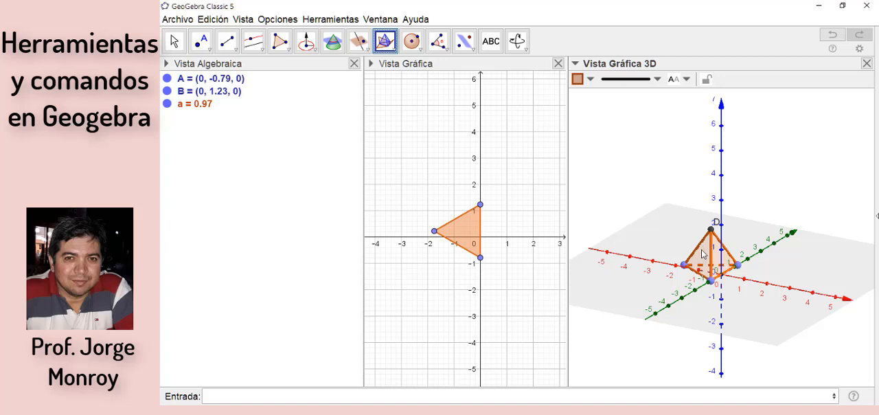
left_click(703, 254)
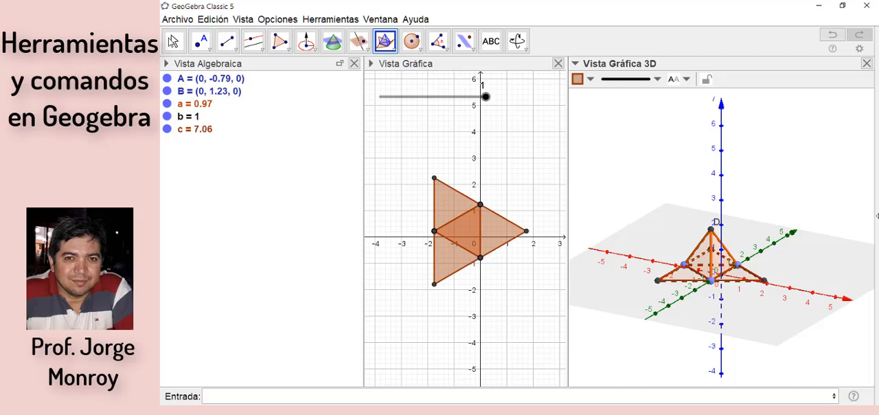
Step: Fold the tetrahedron's net to about 0.17 with its slider and unfold it again
left_click(170, 40)
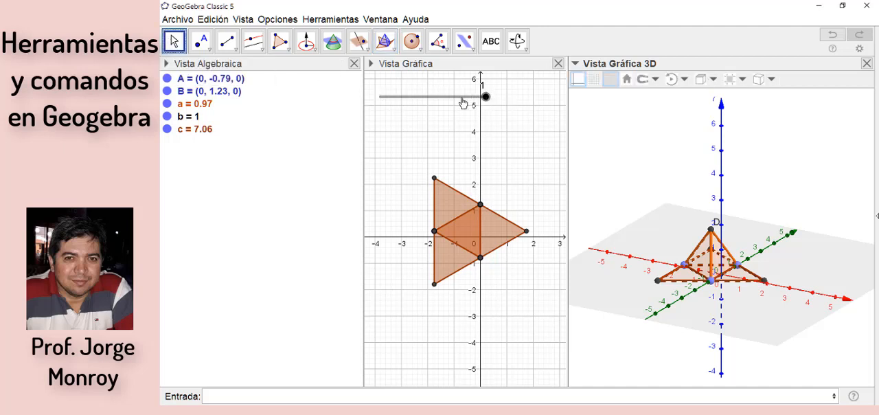
left_click_drag(433, 99, 520, 113)
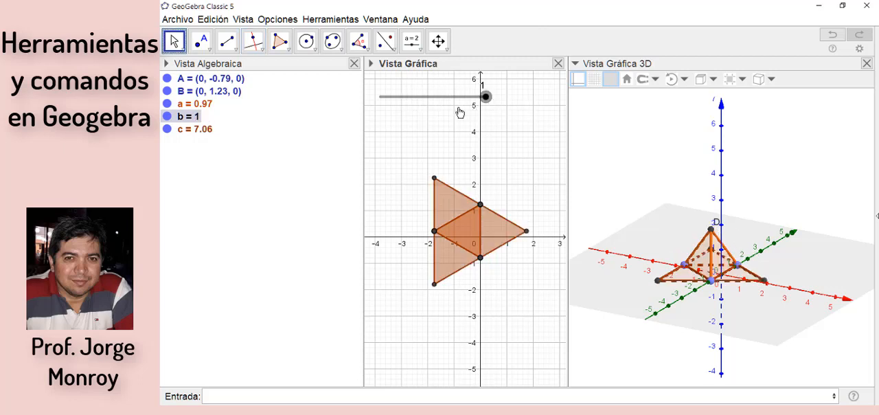
left_click_drag(433, 113, 390, 108)
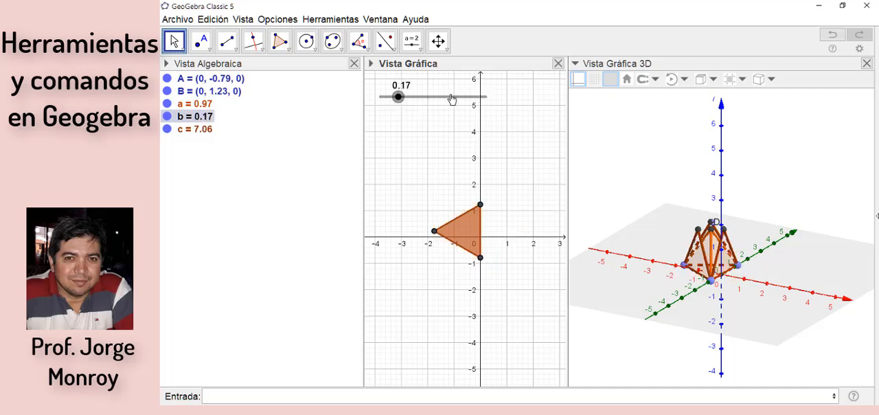
left_click(489, 100)
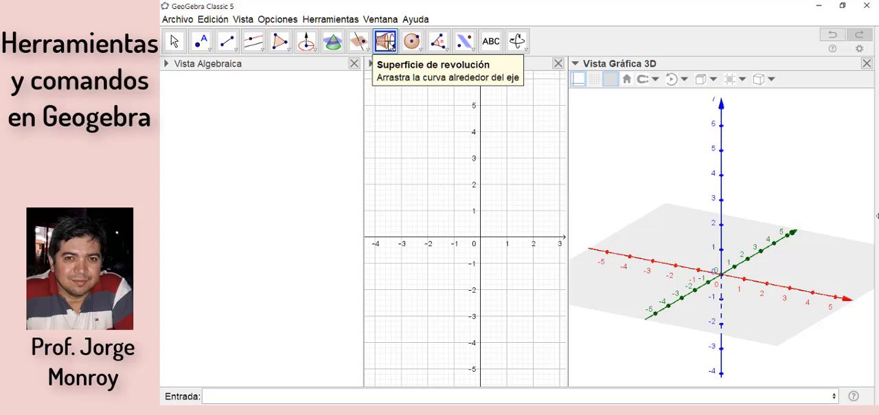
Step: Define the function f(x)=x^2 as the curve for a surface of revolution
left_click(287, 394)
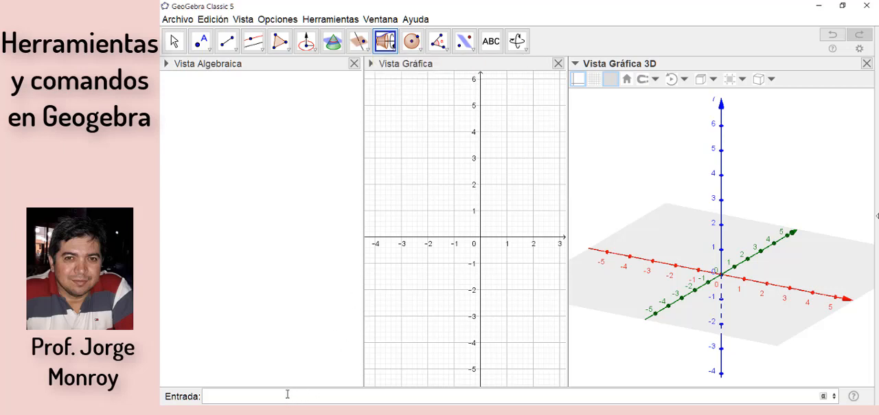
type("f")
type("(x)")
type("()")
key("BackSpace")
key("Delete")
type("=x")
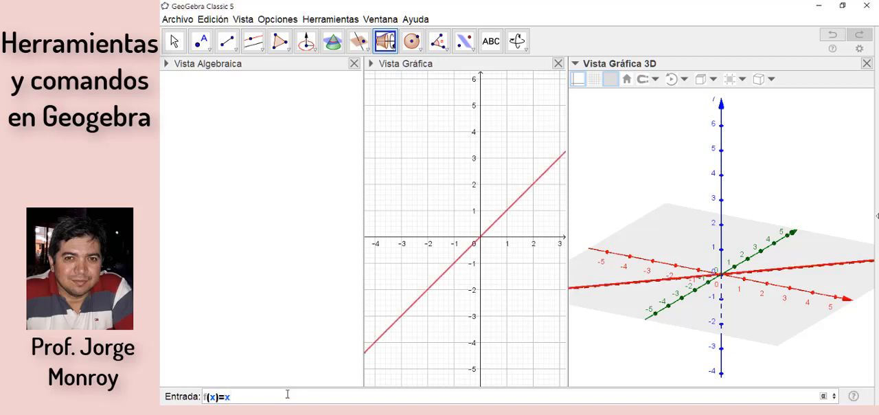
type("^2")
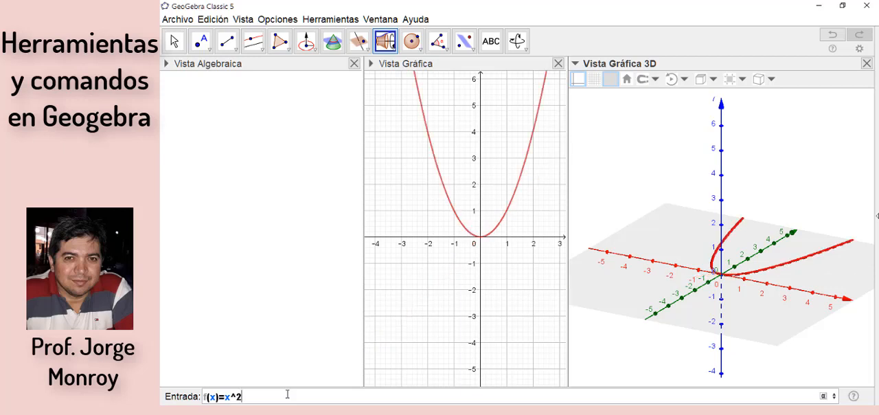
key("Return")
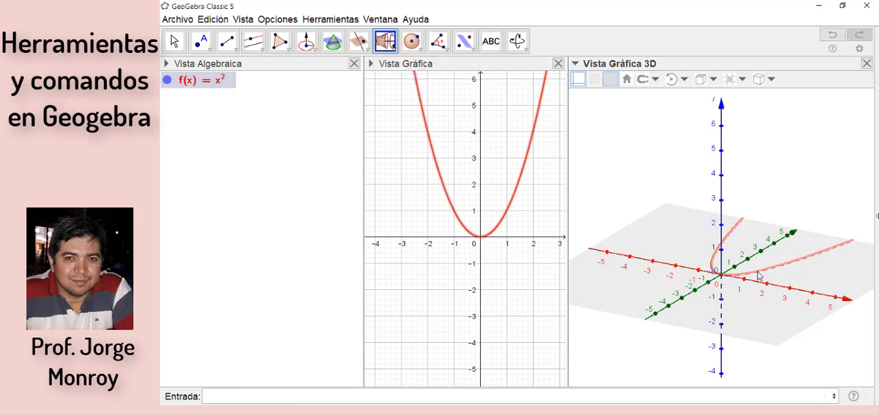
left_click(722, 163)
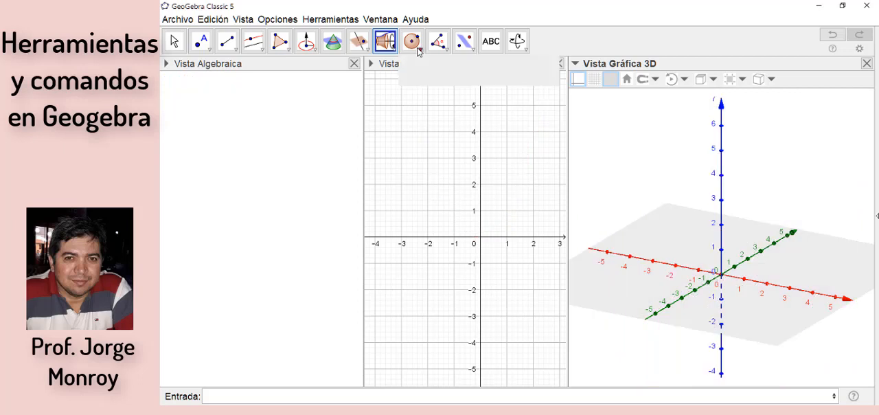
Step: Create a sphere of radius 3 centred at (-1, 0, 0) using the centre and radius tool
left_click(418, 51)
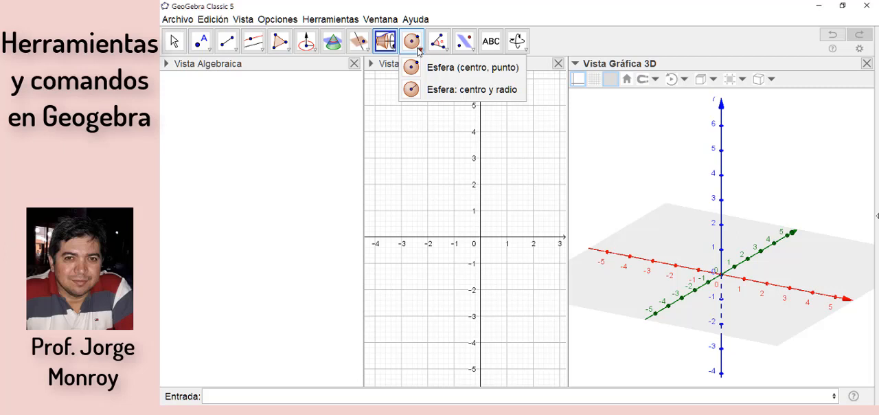
left_click(471, 51)
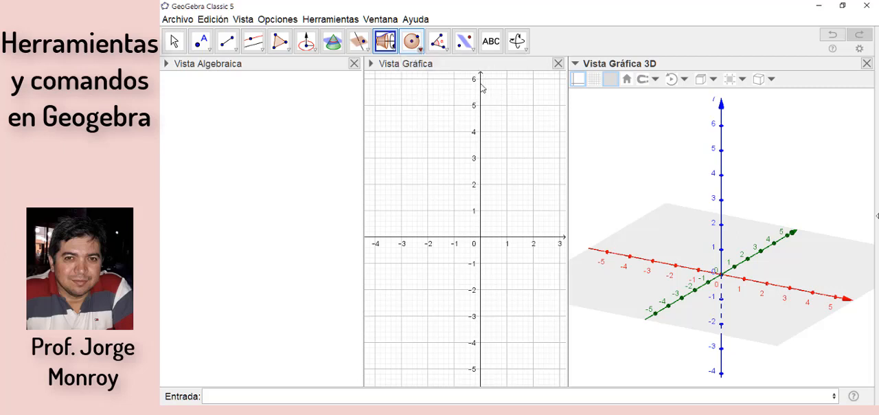
left_click(418, 48)
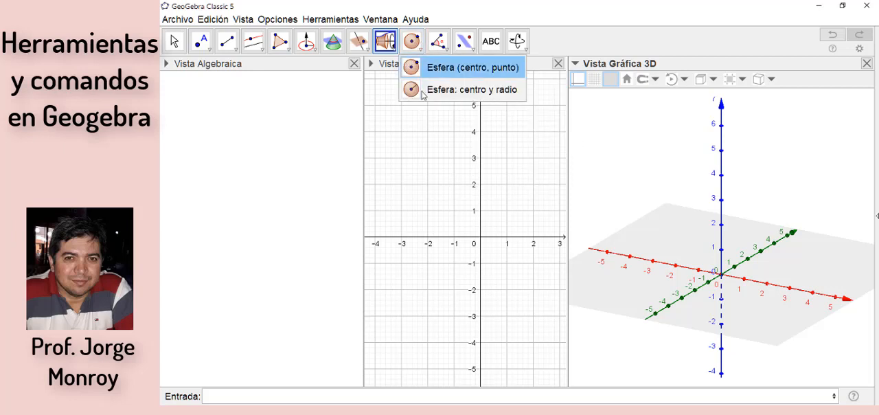
left_click(420, 92)
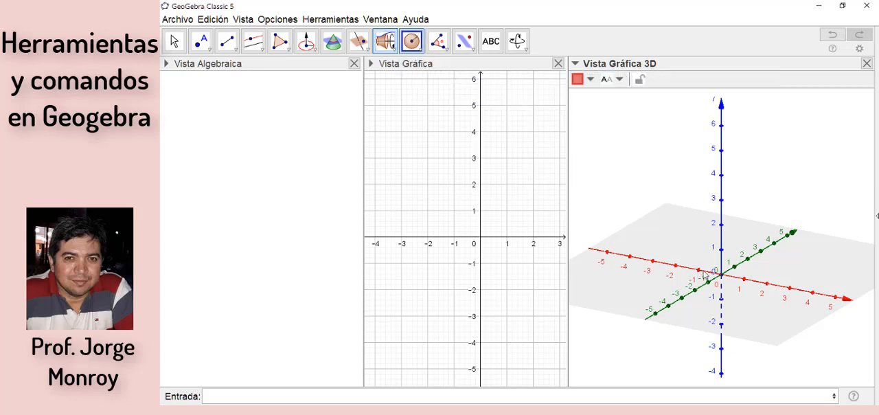
left_click(698, 273)
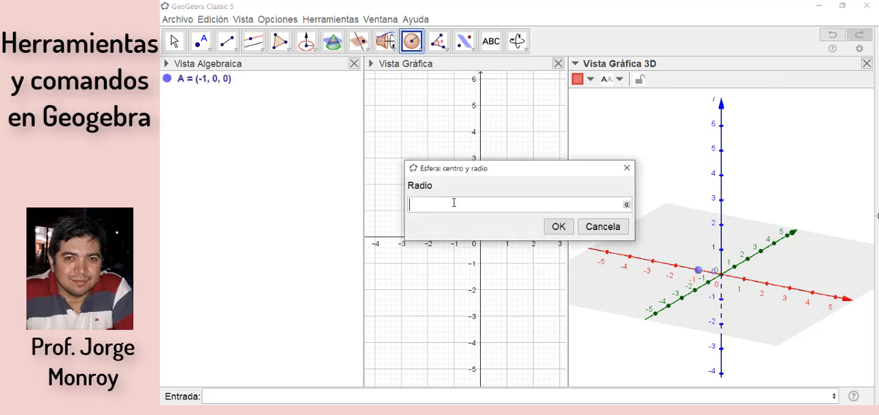
type("3")
left_click(560, 230)
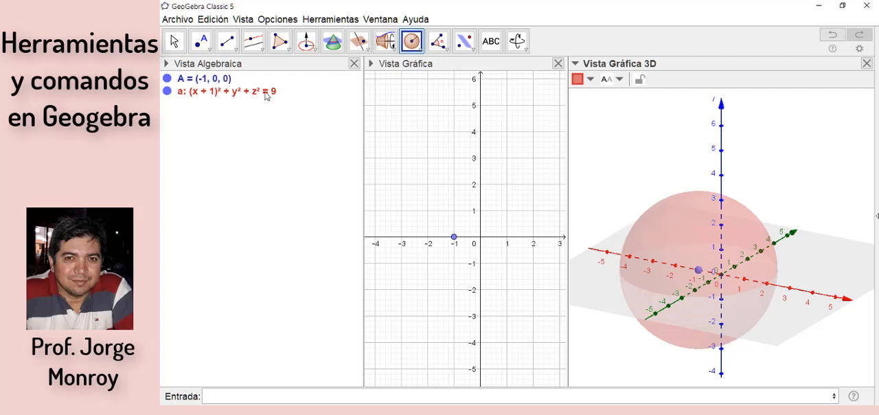
Step: Create a sphere centred at (3, 0, 0) passing through the point (-1, 0, 0) with the centre and point tool
left_click(422, 51)
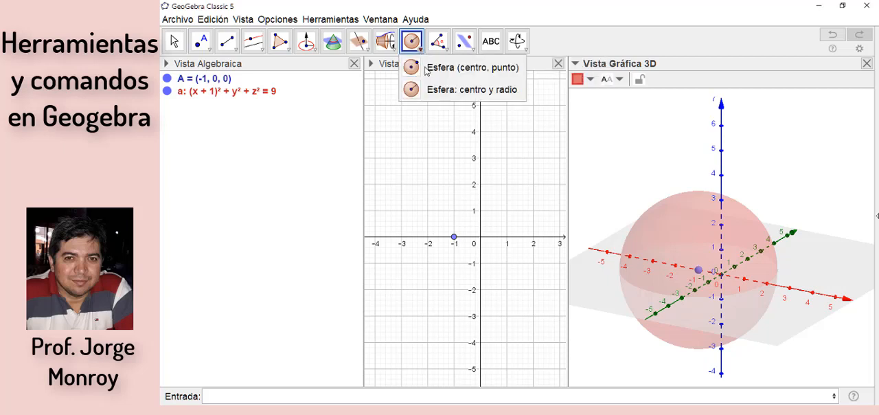
left_click(457, 67)
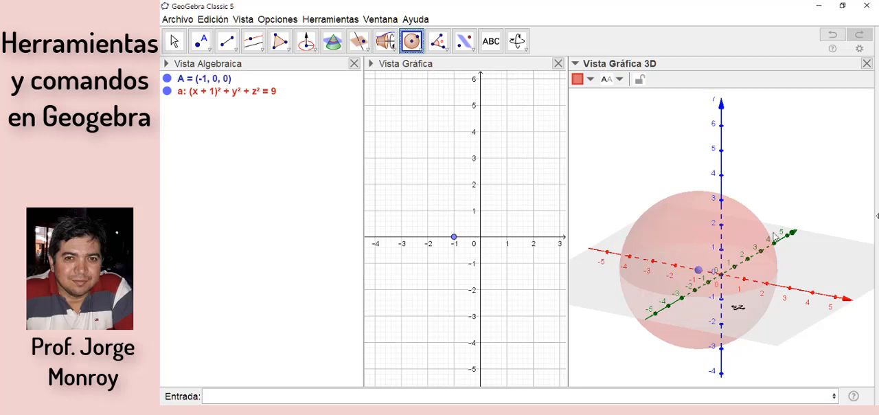
left_click(789, 288)
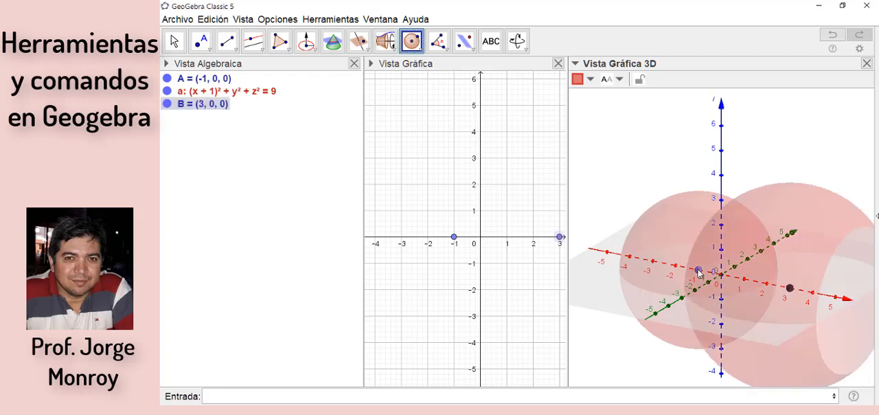
left_click(699, 272)
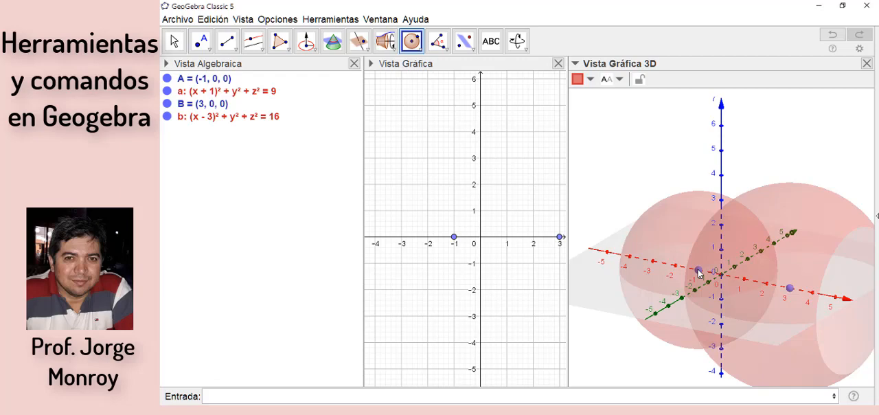
Step: Delete both spheres and their defining points
key("ctrl+a")
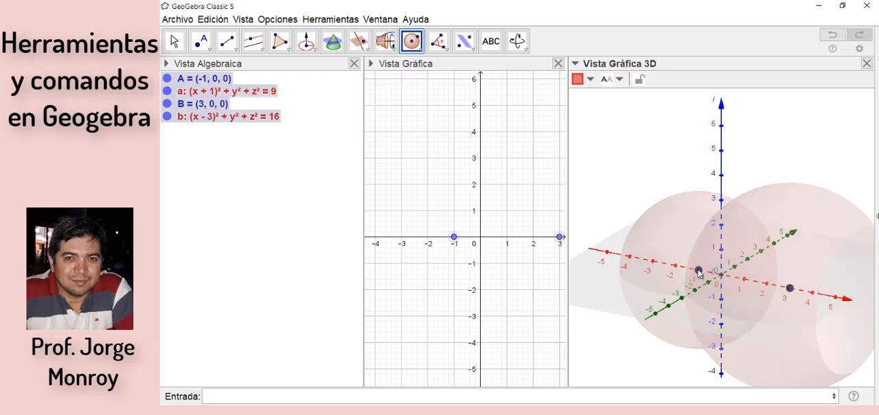
key("Delete")
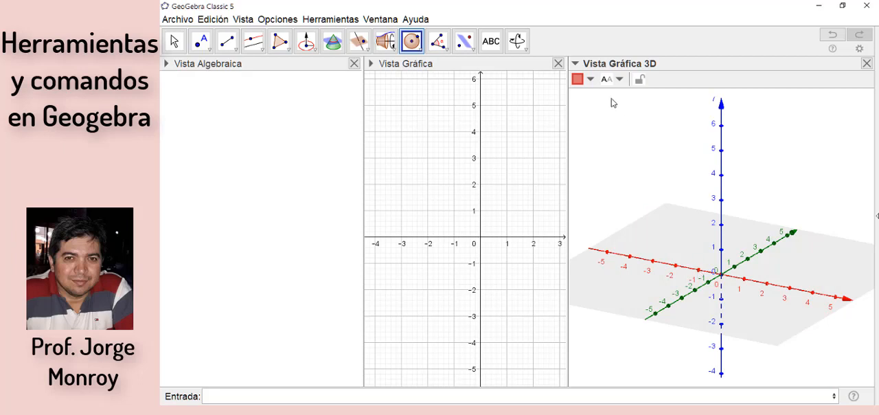
left_click(445, 50)
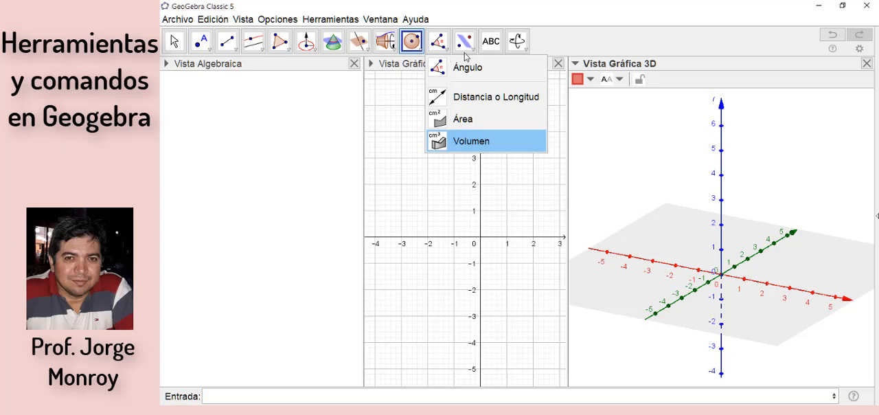
mouse_move(473, 52)
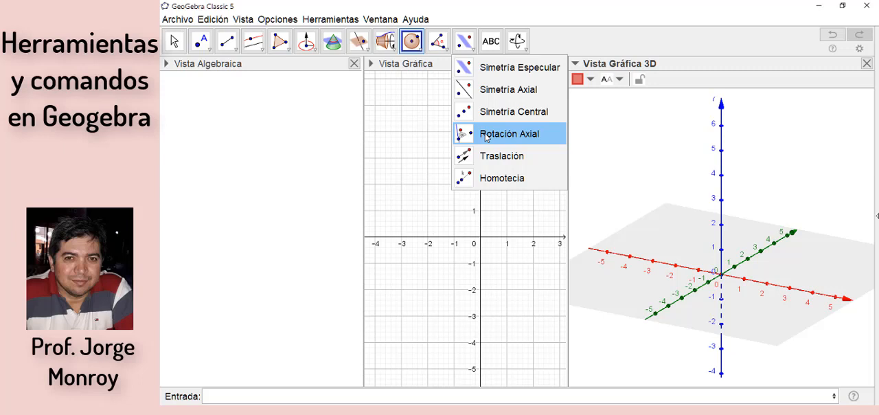
left_click(493, 68)
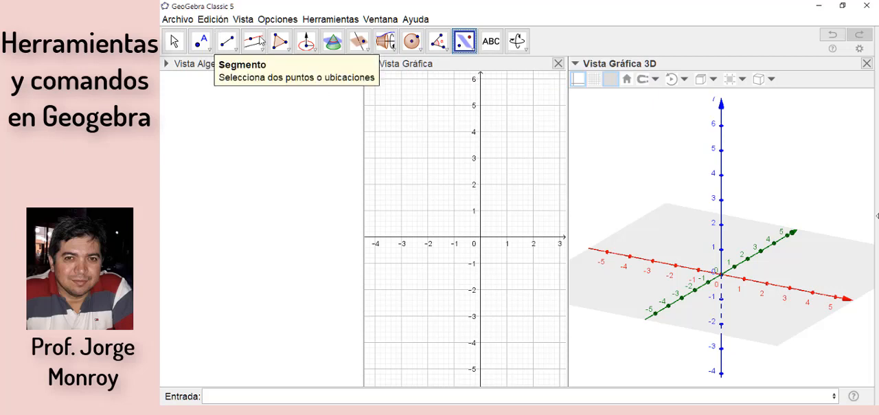
Step: Create a plane through three points at about (-5.39, 5.02, 0), (0, 0, 5.46) and (0, 3.76, 0)
left_click(365, 45)
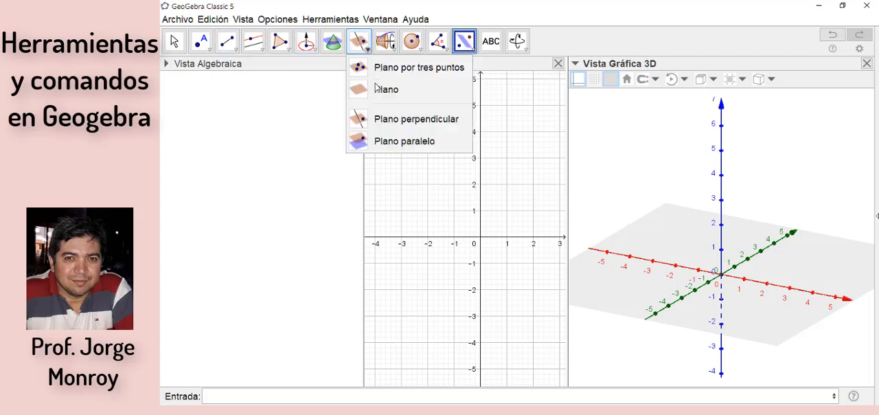
left_click(356, 48)
left_click(360, 69)
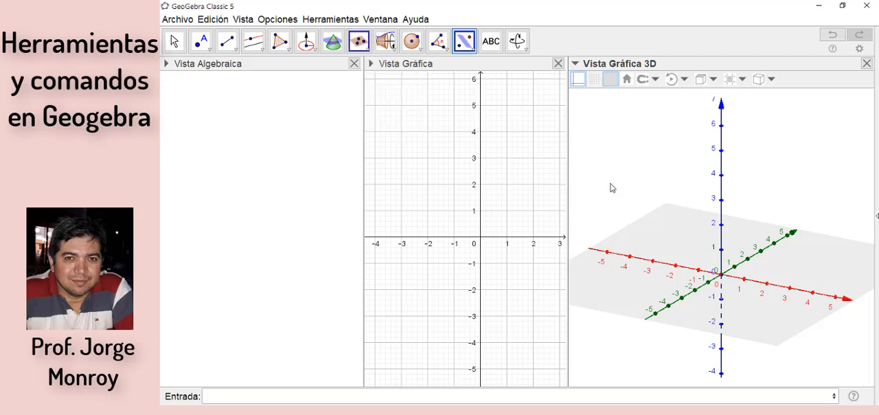
left_click(714, 156)
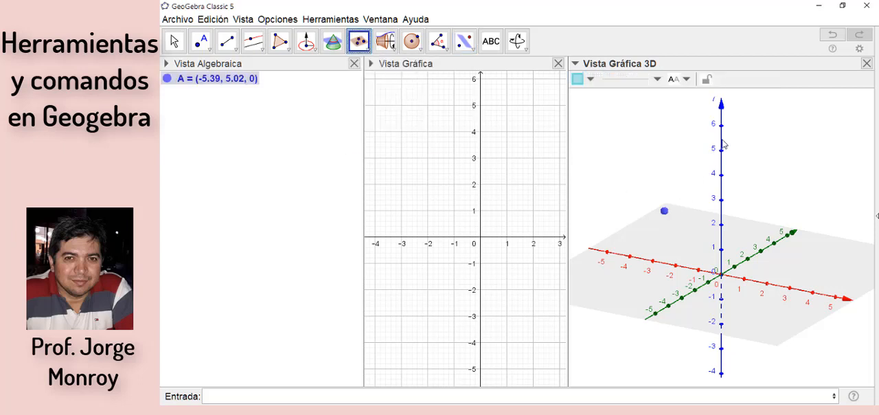
left_click(770, 239)
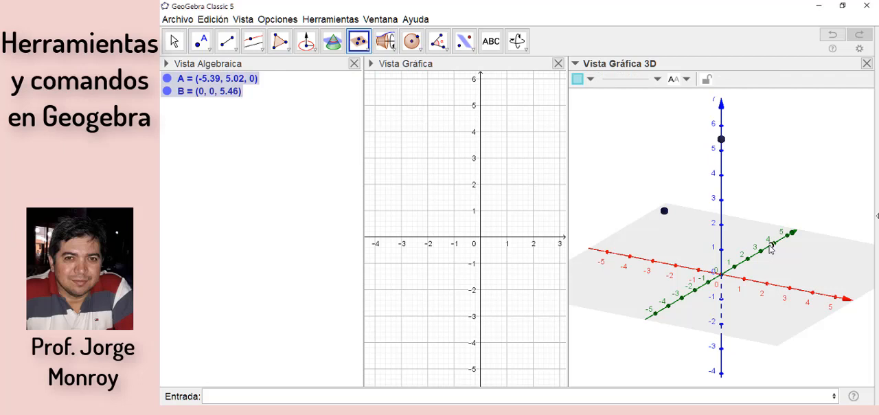
left_click(770, 245)
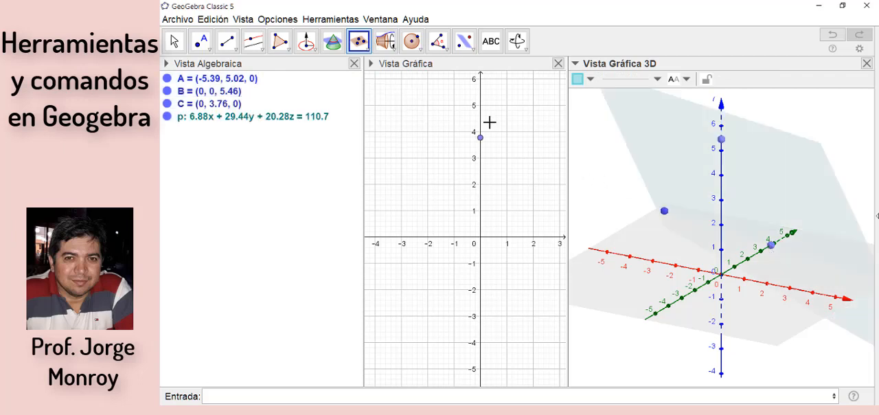
Step: Place a point at about (-5.28, 2.39, 0) and reflect it across the plane with the mirror symmetry tool (Simetría Especular)
left_click(473, 52)
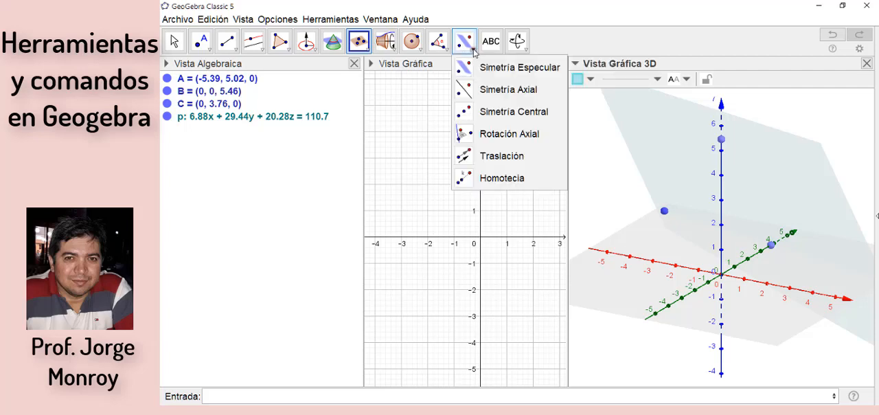
left_click(471, 69)
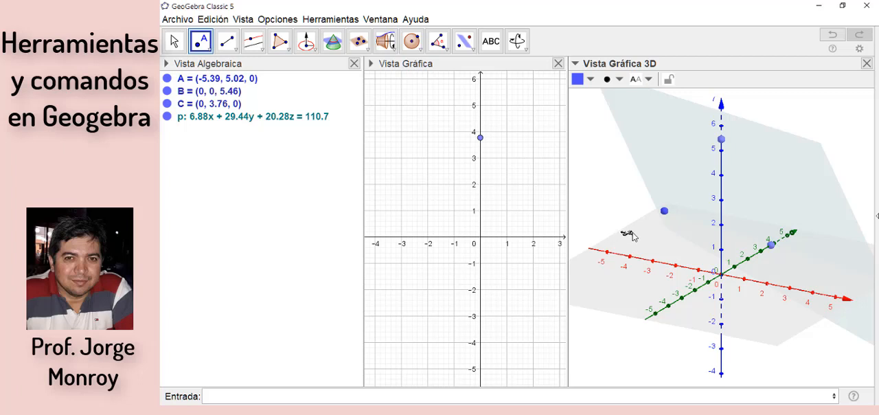
left_click(632, 233)
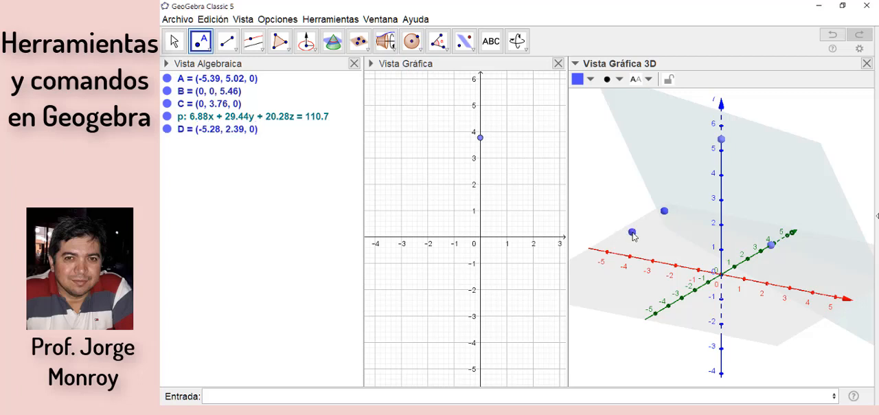
left_click(465, 42)
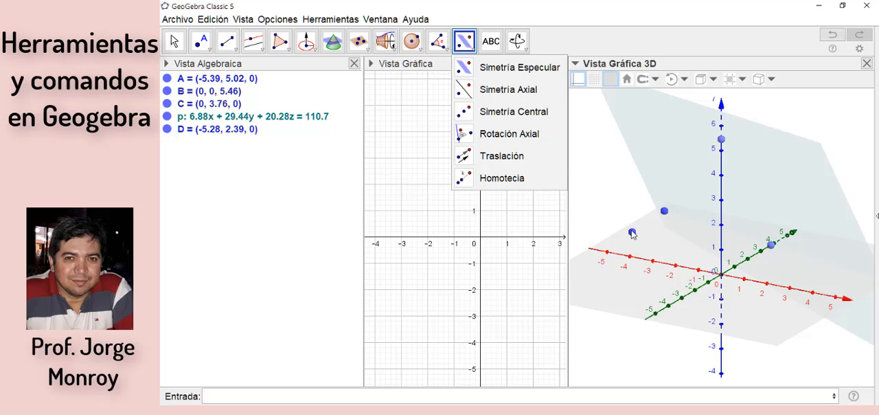
left_click(783, 191)
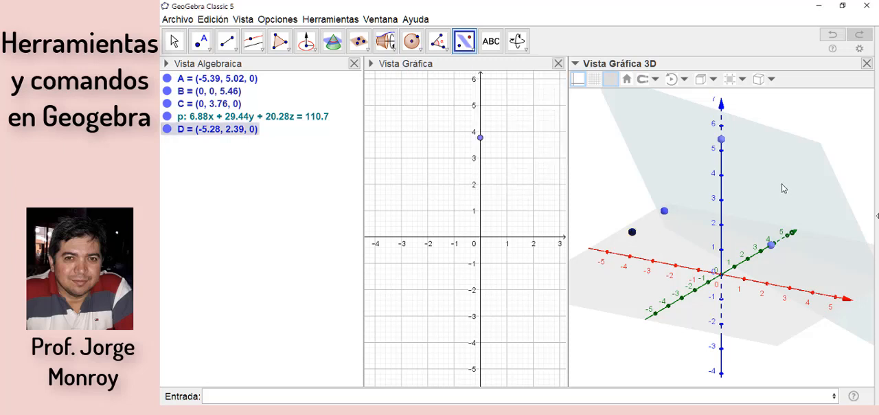
left_click(781, 184)
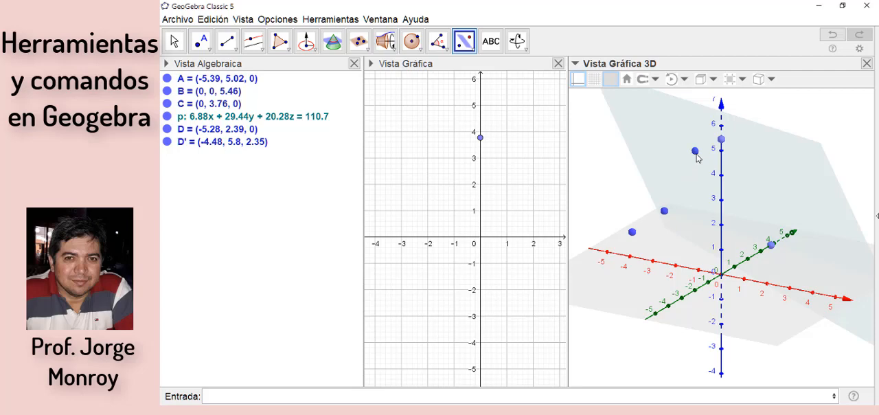
Step: Rotate the plane 70° counterclockwise about the x-axis with the axial rotation tool (Rotación Axial)
left_click(473, 48)
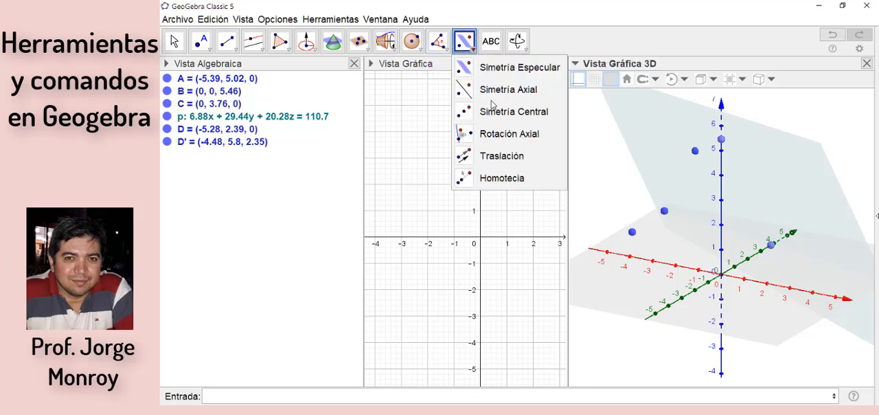
left_click(473, 135)
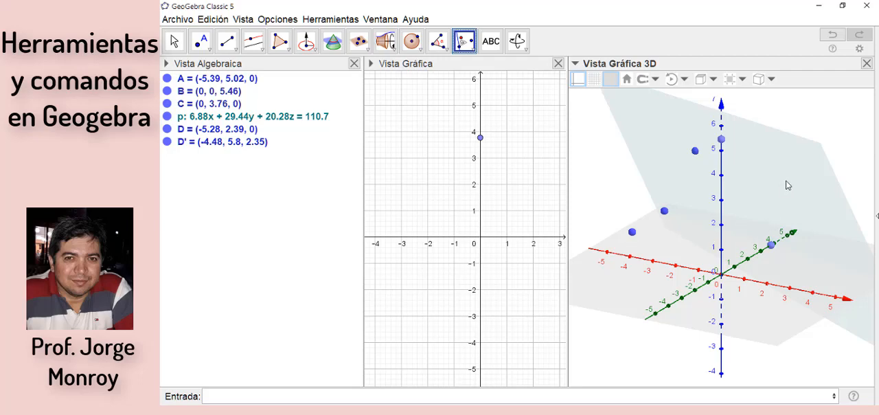
left_click(787, 186)
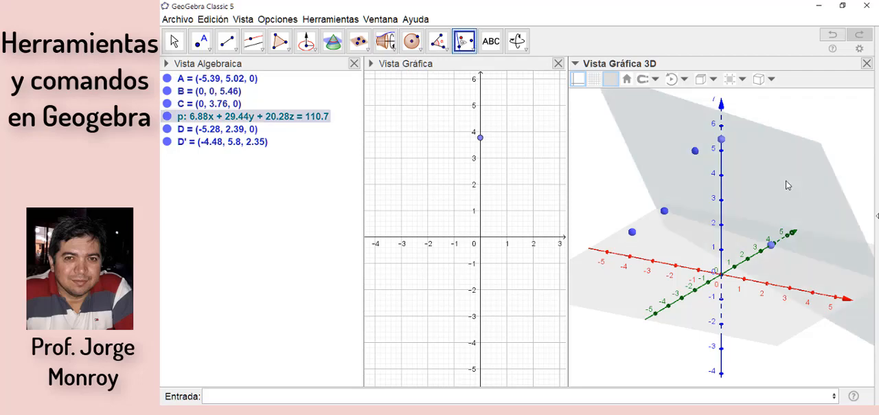
left_click(664, 267)
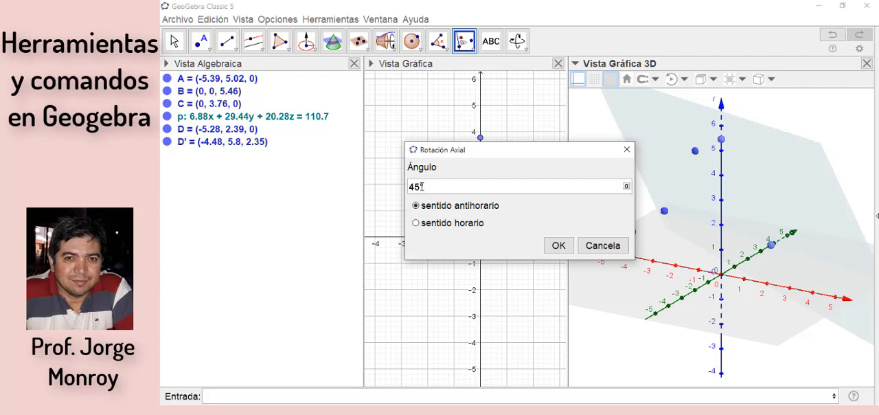
key("BackSpace")
key("BackSpace")
type("70")
left_click(558, 247)
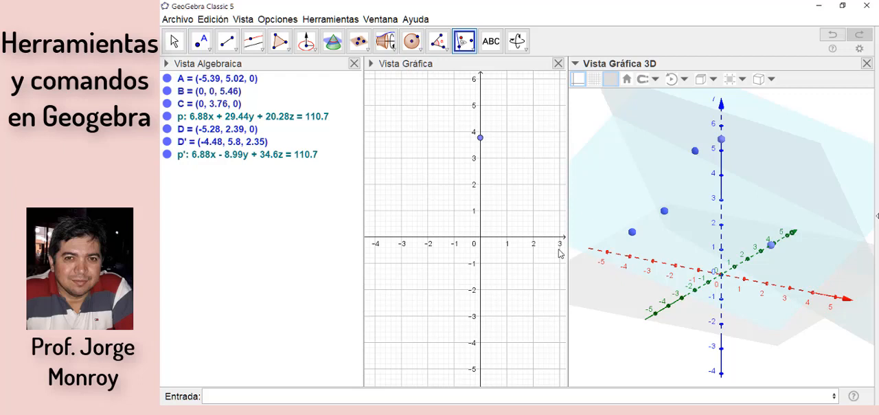
left_click(473, 51)
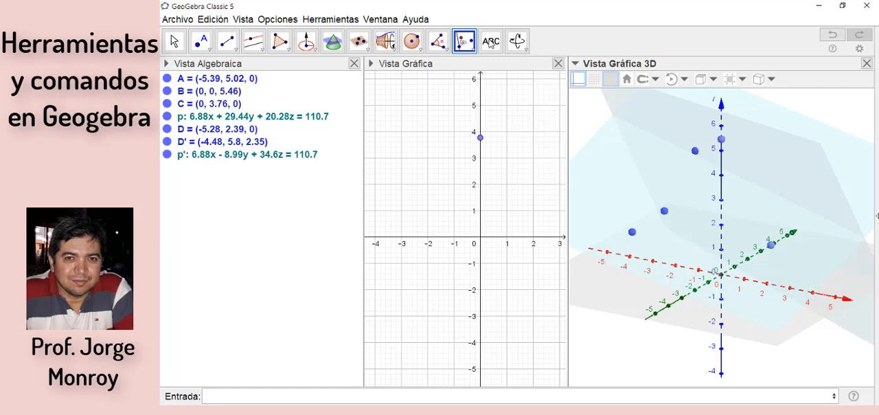
mouse_move(493, 41)
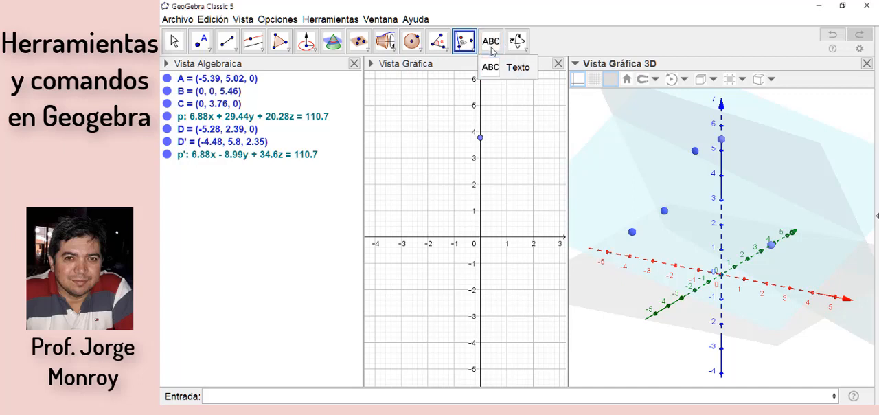
Step: Turn the 3D view to face the rotated plane with the front view tool (Vista frontal)
left_click(527, 52)
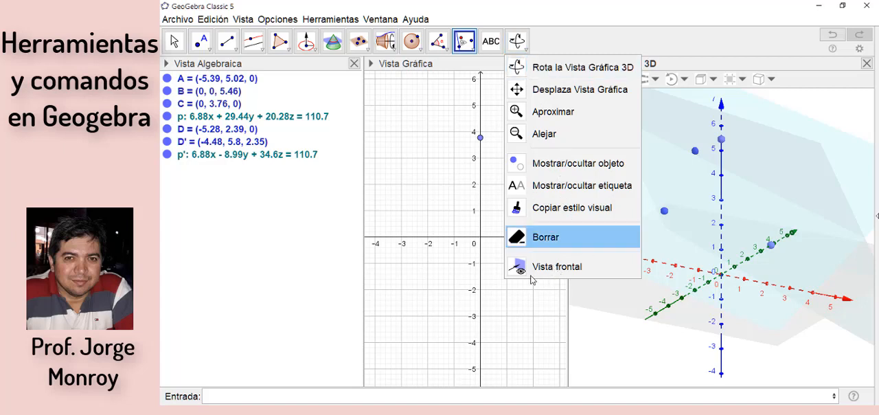
left_click(574, 273)
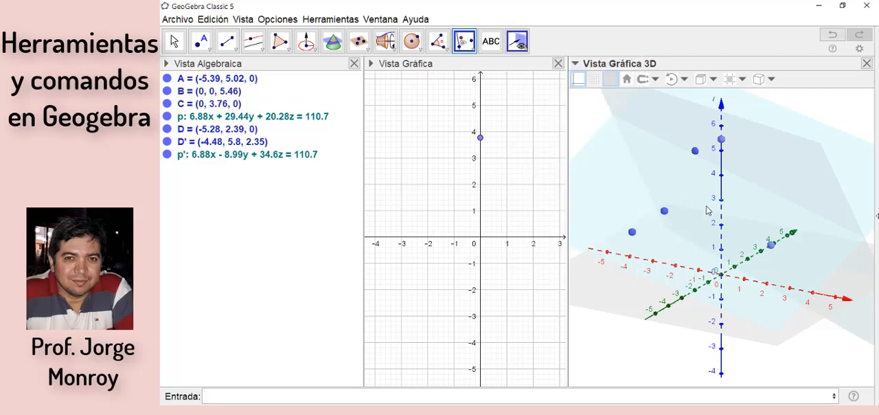
left_click(651, 195)
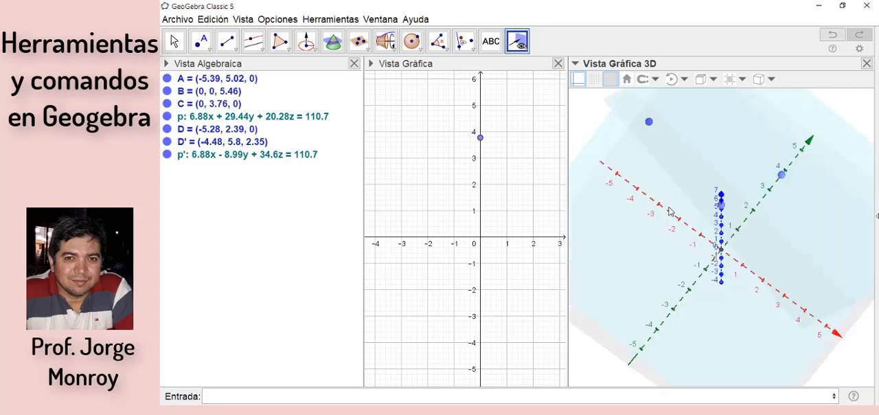